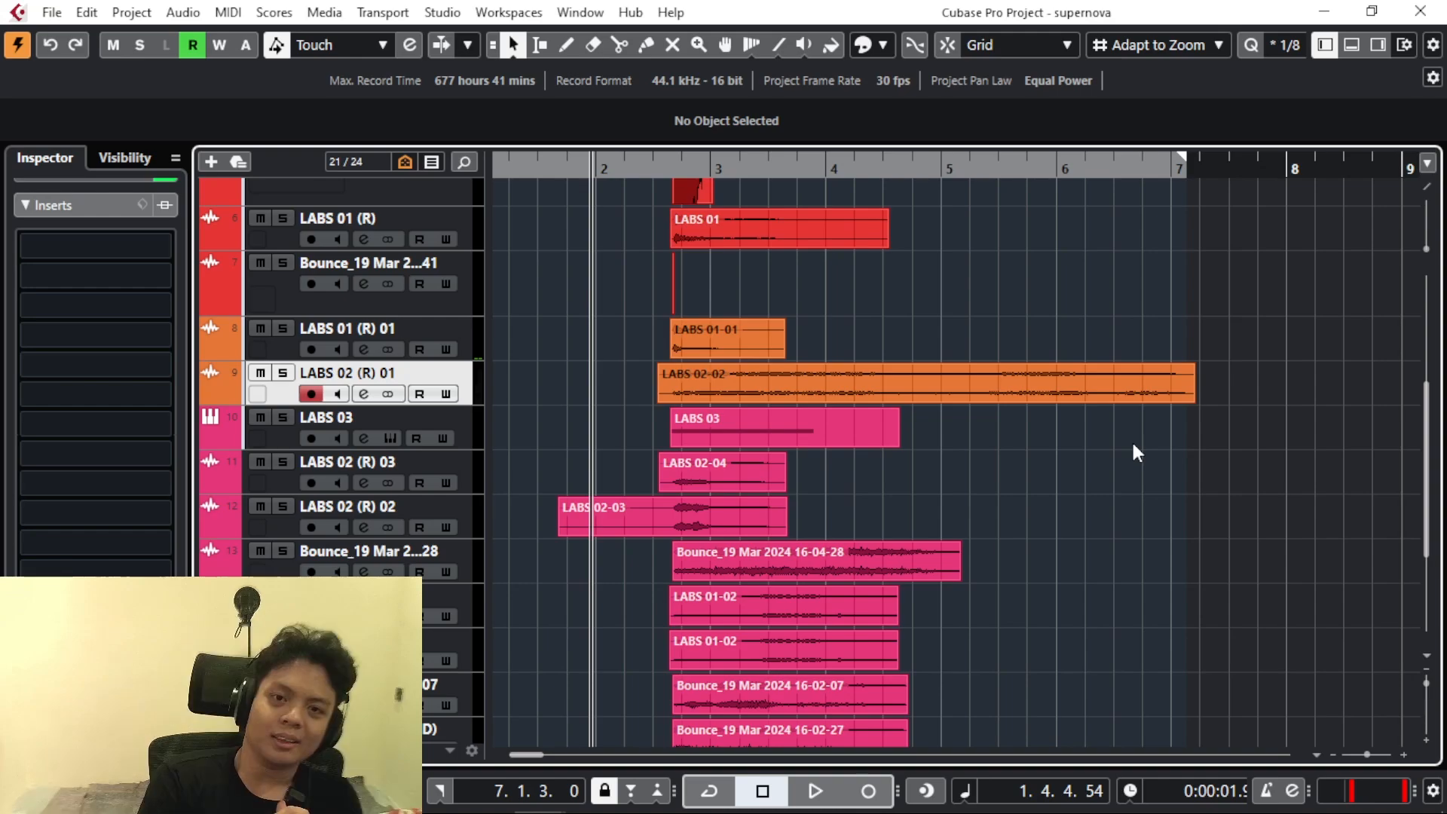
- Select the red, orange and pink clip groups in turn to review the layers of the arrangement, ending with nothing selected
scroll(1133, 447, "up", 3)
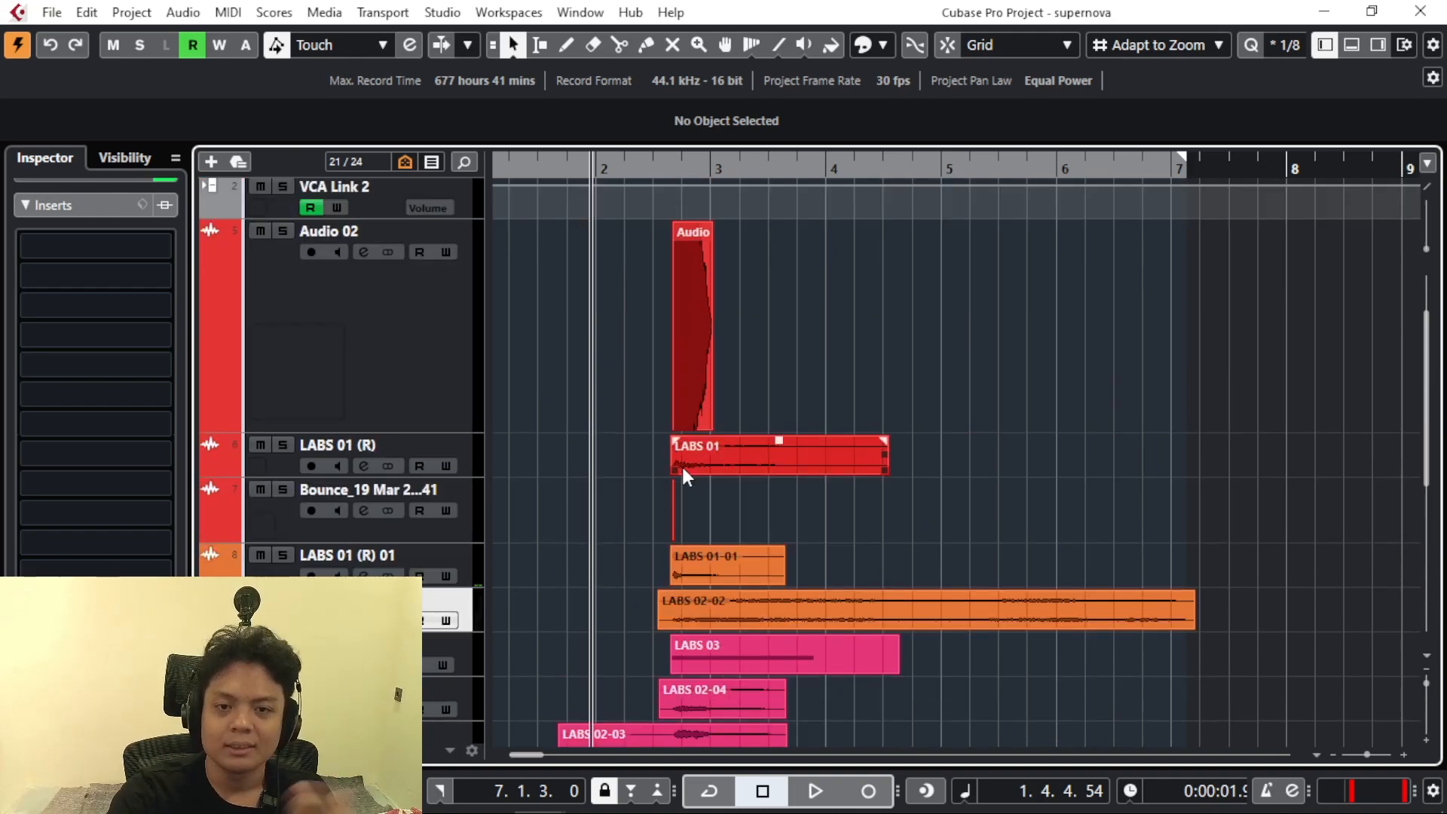
scroll(682, 466, "down", 2)
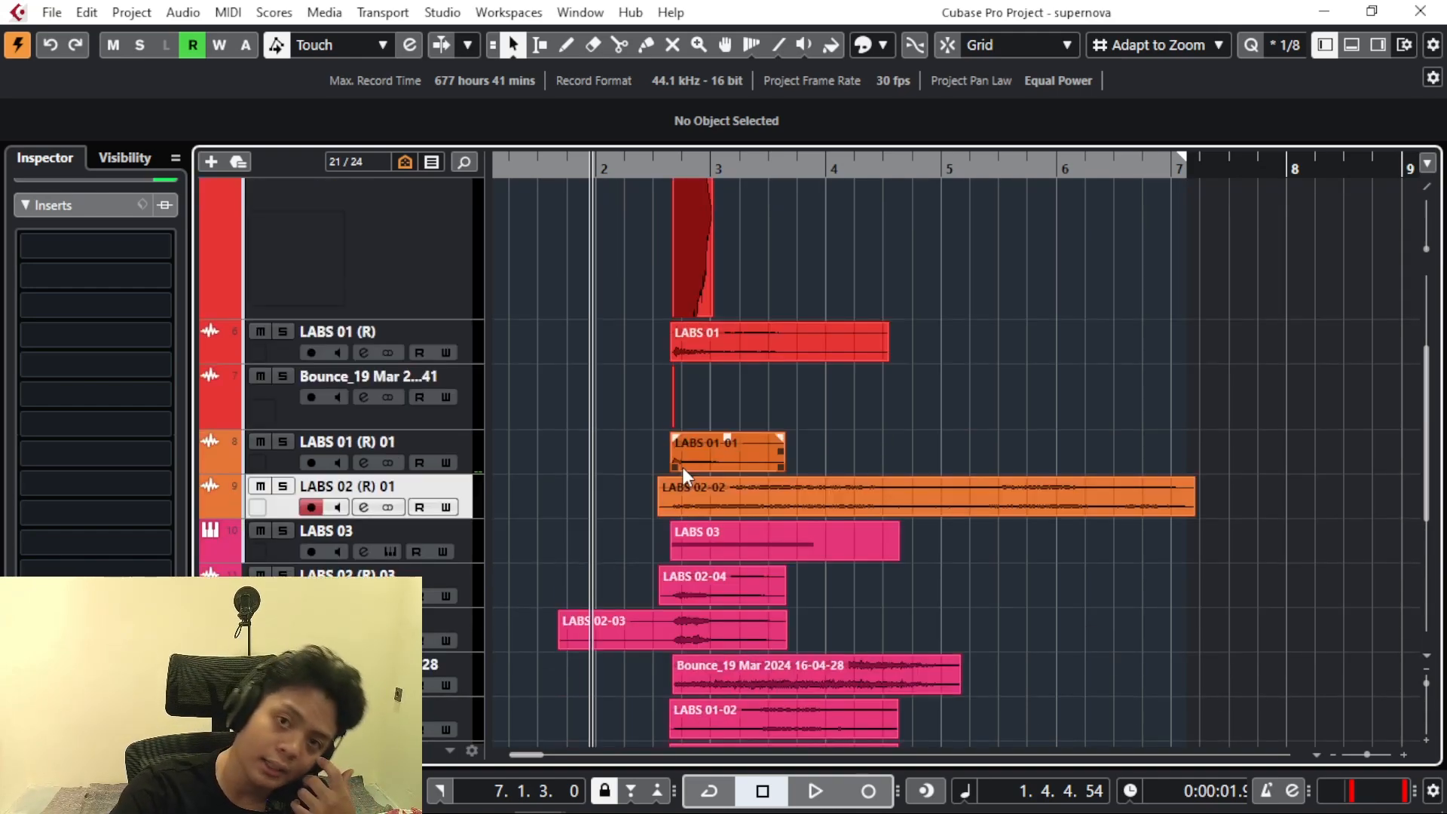
scroll(682, 466, "up", 2)
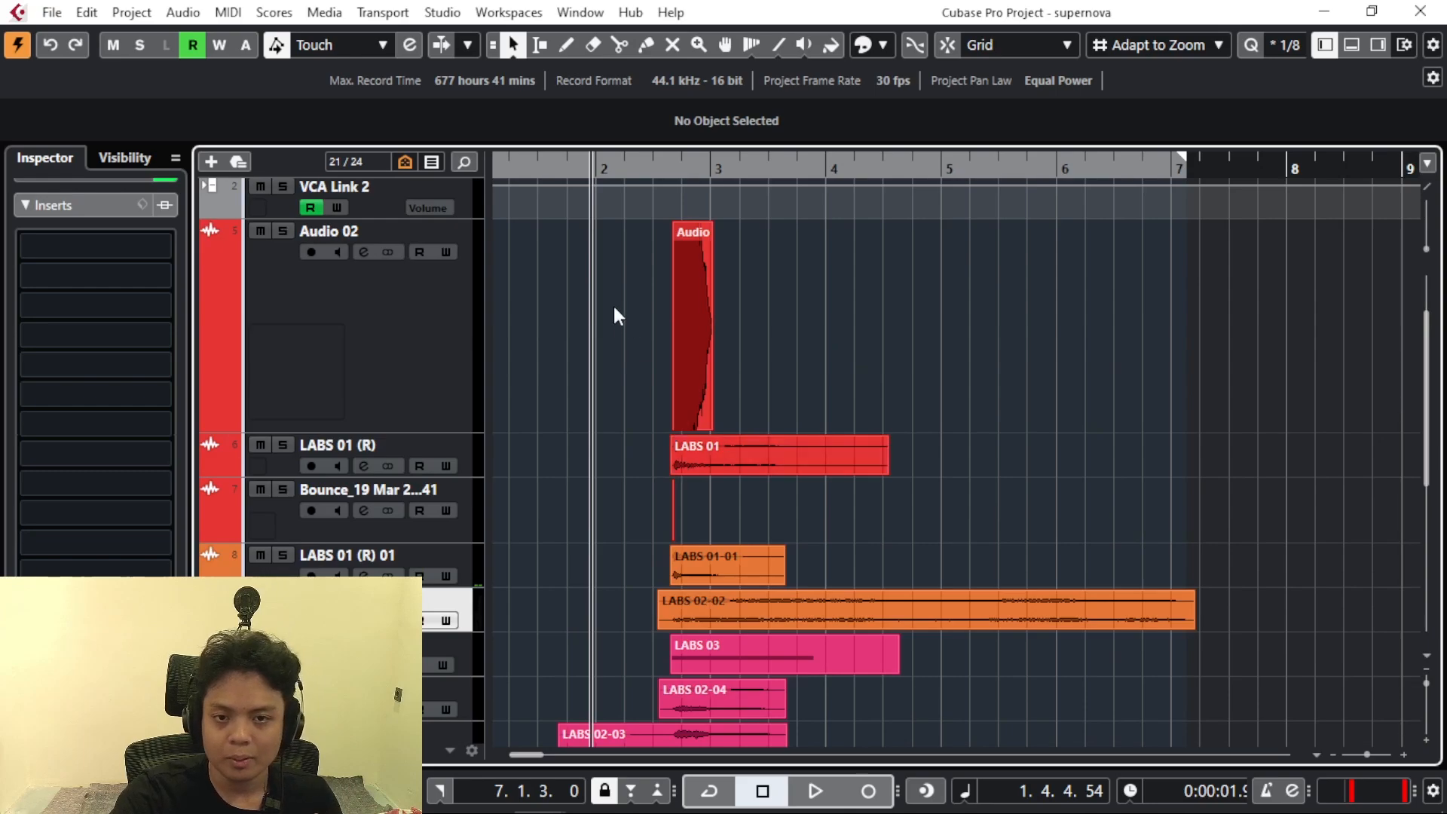
left_click_drag(615, 308, 784, 490)
scroll(784, 491, "down", 2)
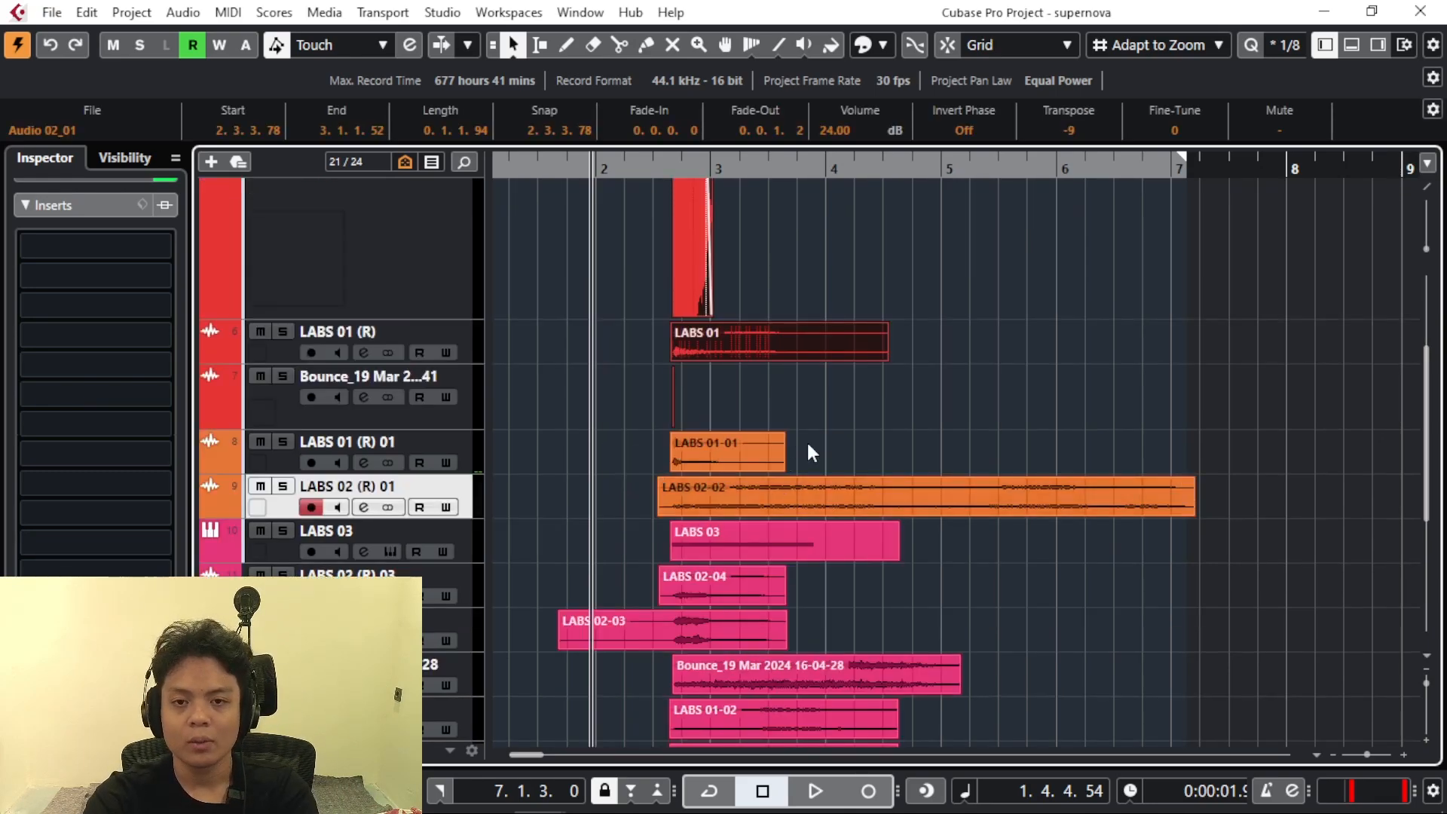
scroll(807, 445, "up", 2)
left_click_drag(550, 379, 744, 441)
scroll(776, 426, "down", 4)
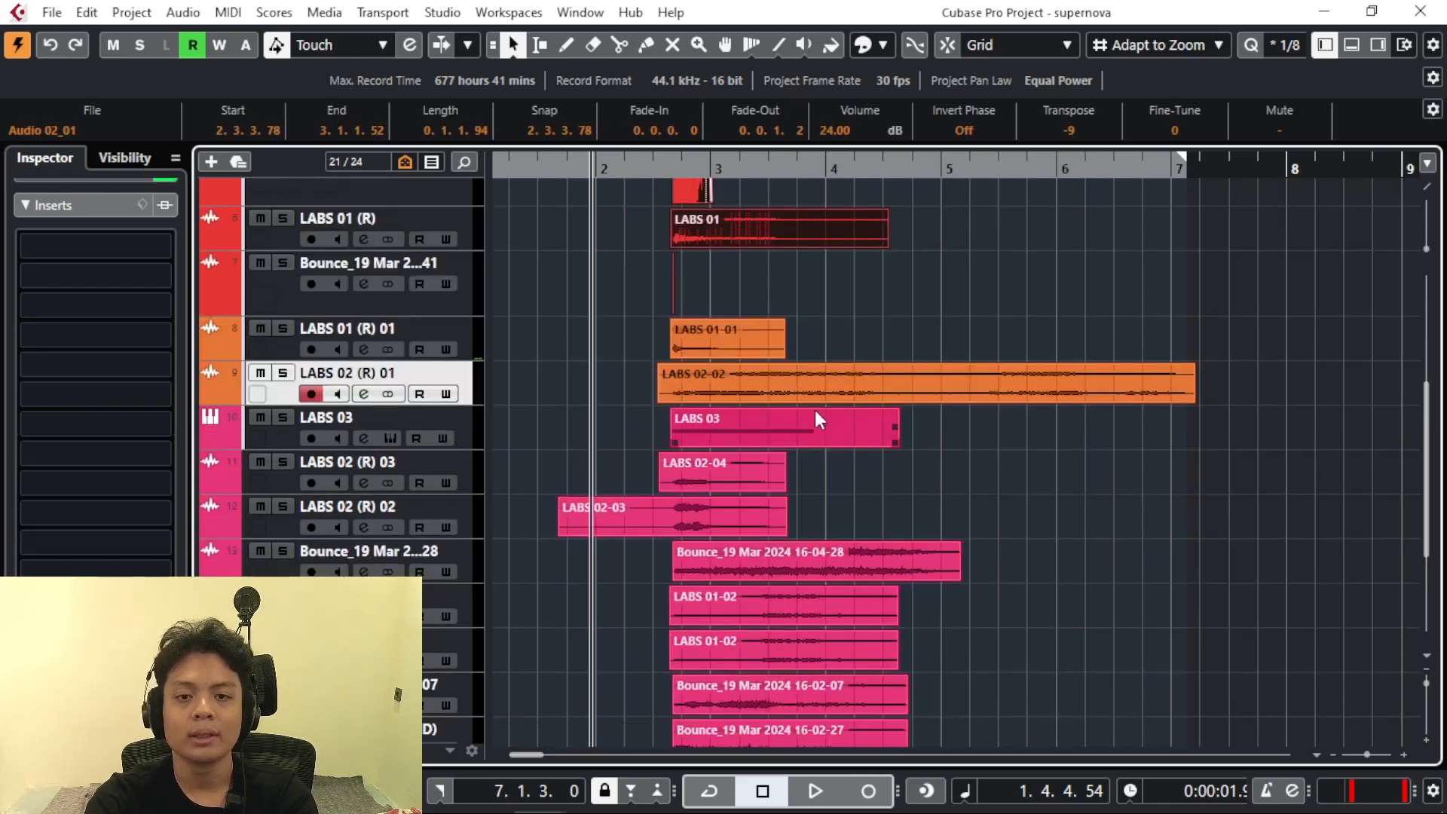
left_click_drag(848, 298, 694, 395)
left_click_drag(563, 444, 963, 635)
scroll(964, 633, "down", 4)
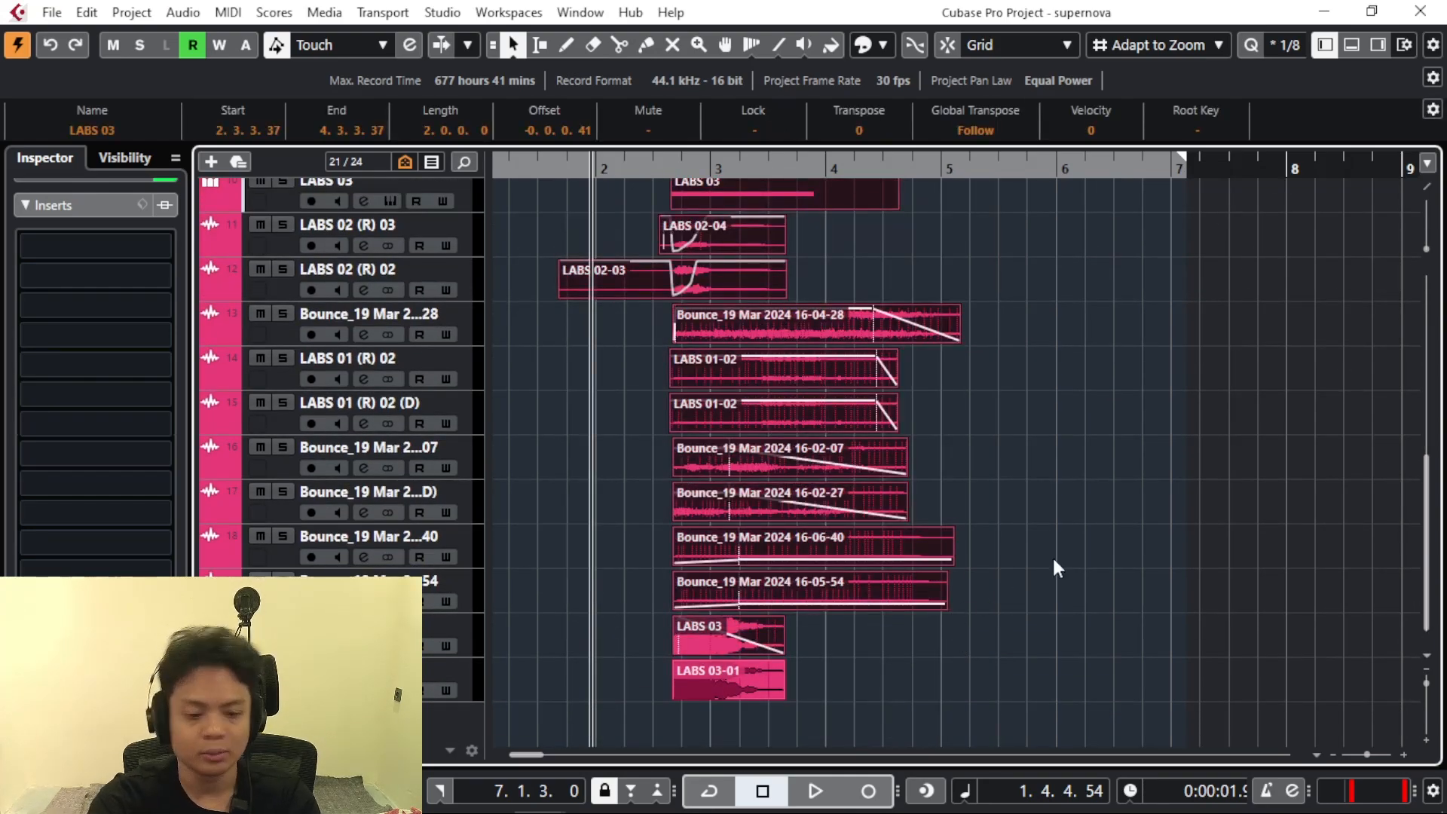
left_click(1083, 531)
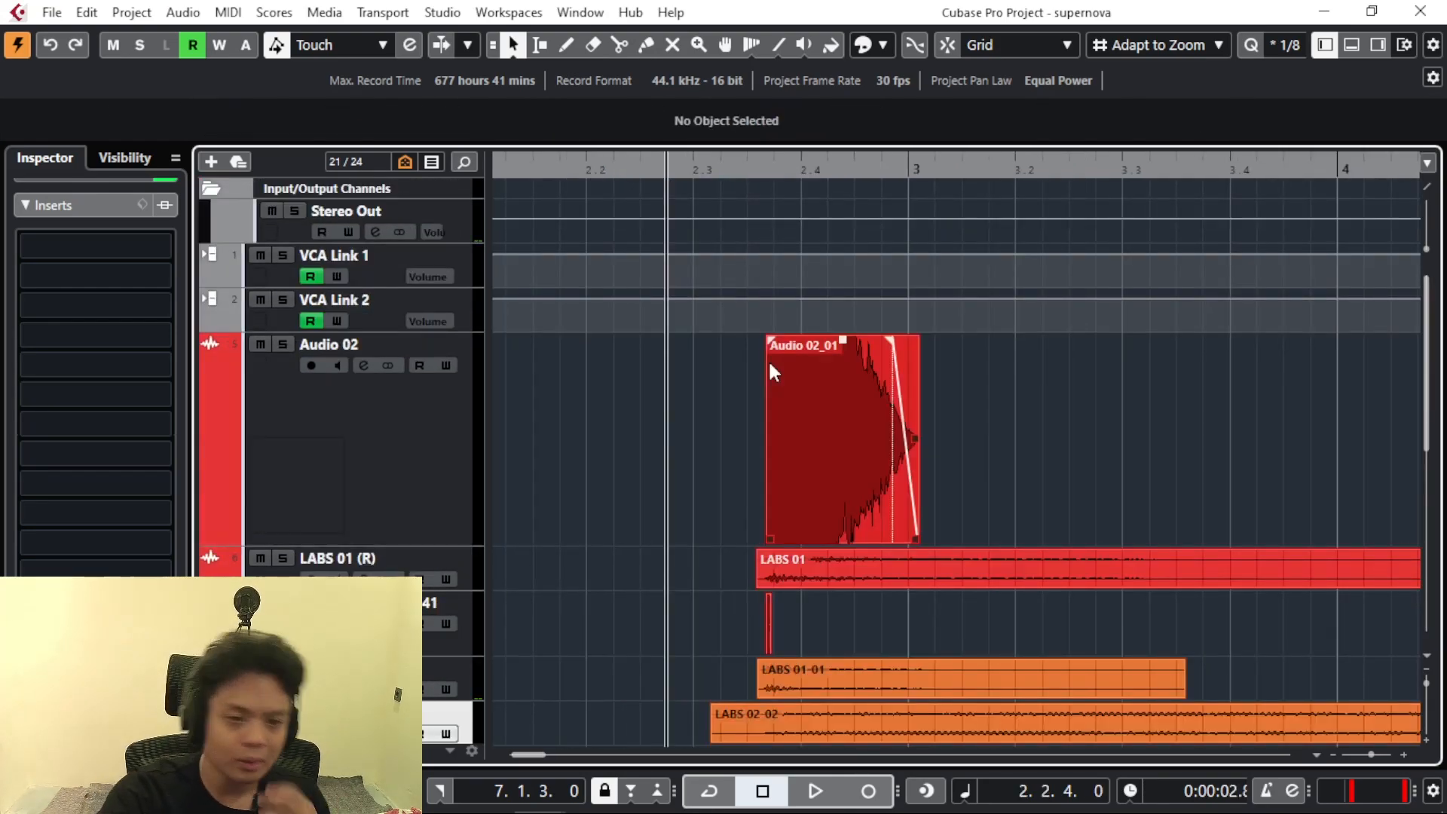
- Solo the three red tracks, Audio 02, LABS 01 (R) and the Bounce track below them, and play them twice from after bar 2
scroll(769, 364, "down", 2)
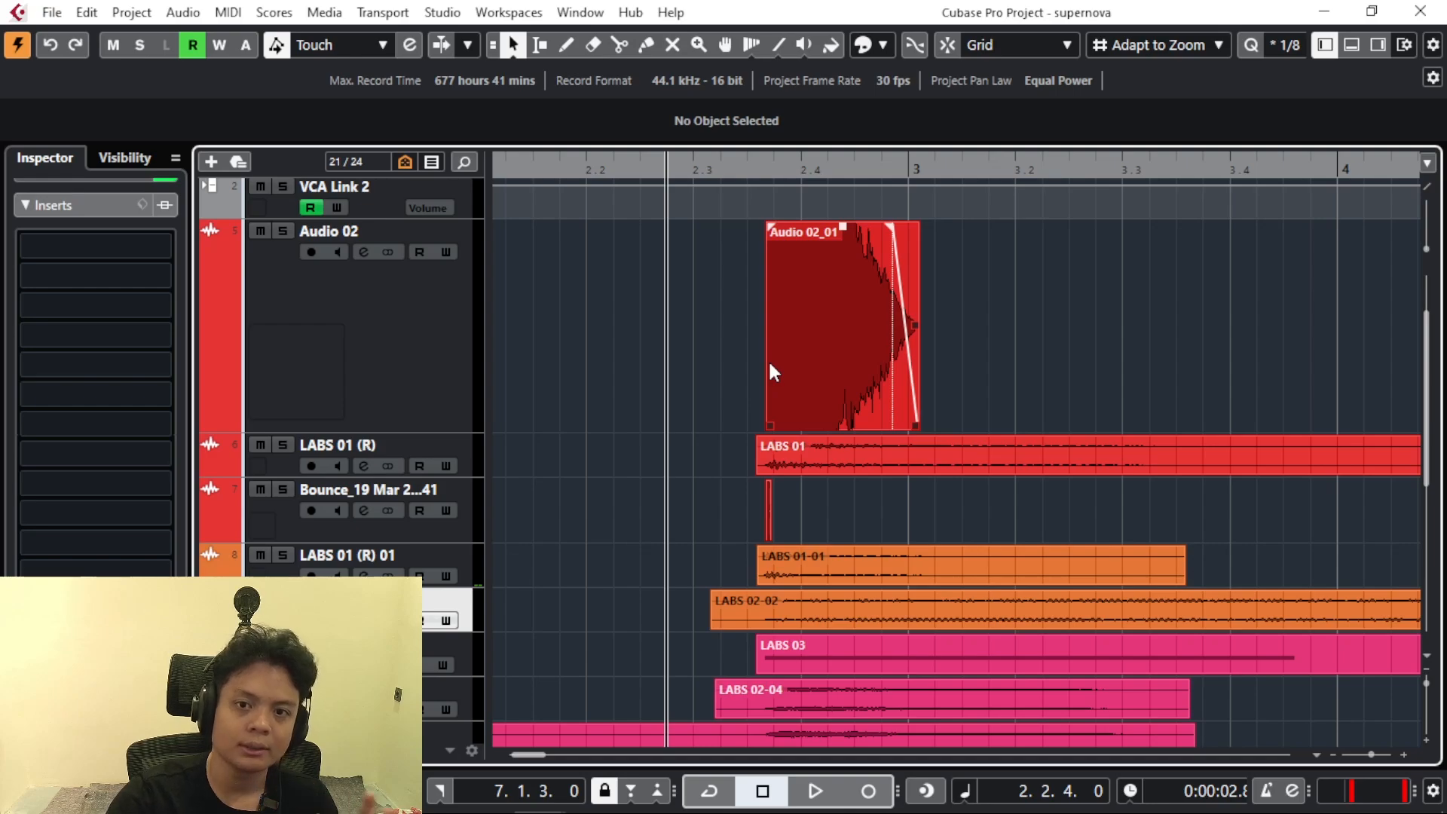
scroll(769, 364, "down", 3)
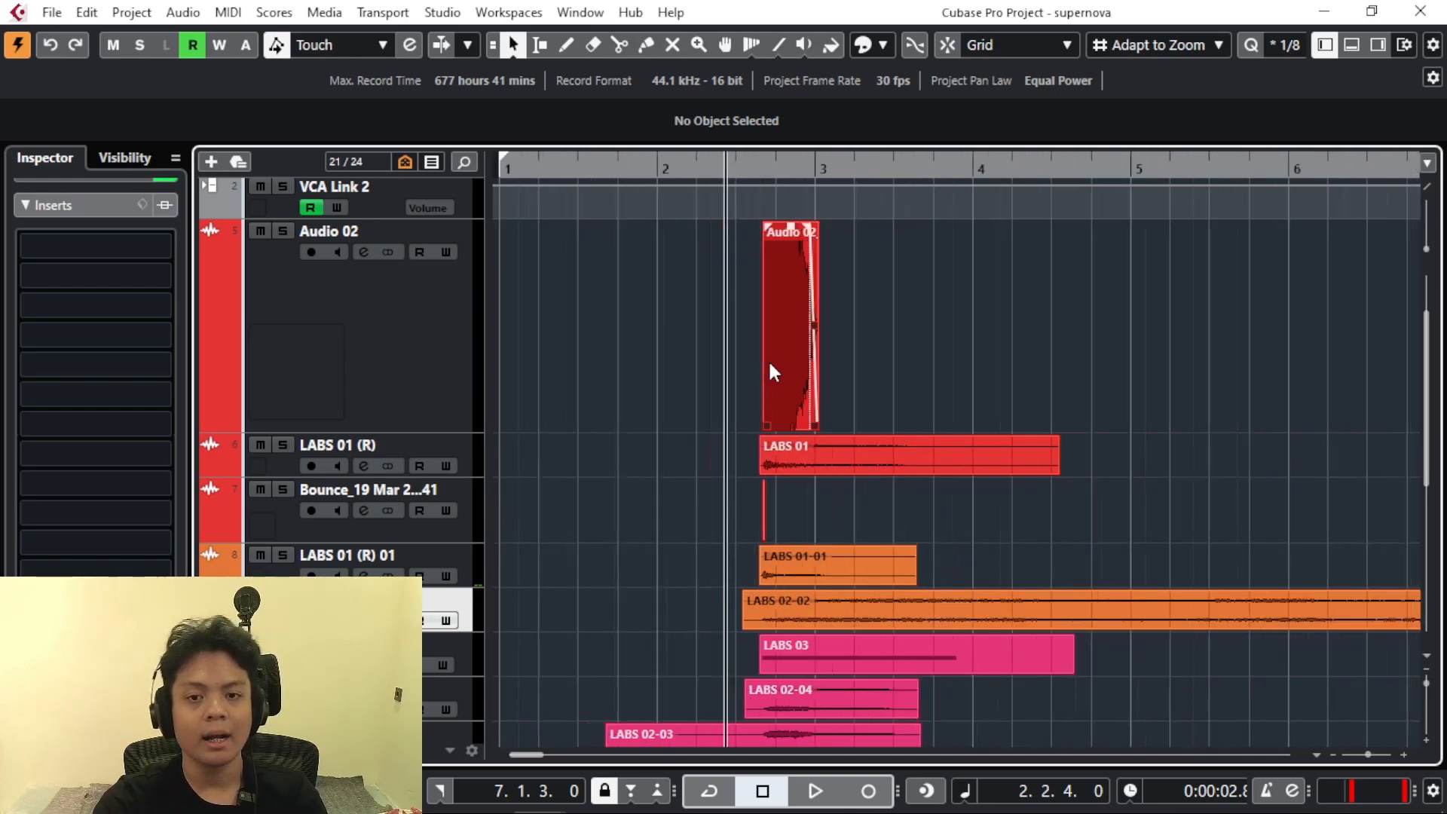
scroll(770, 369, "down", 2)
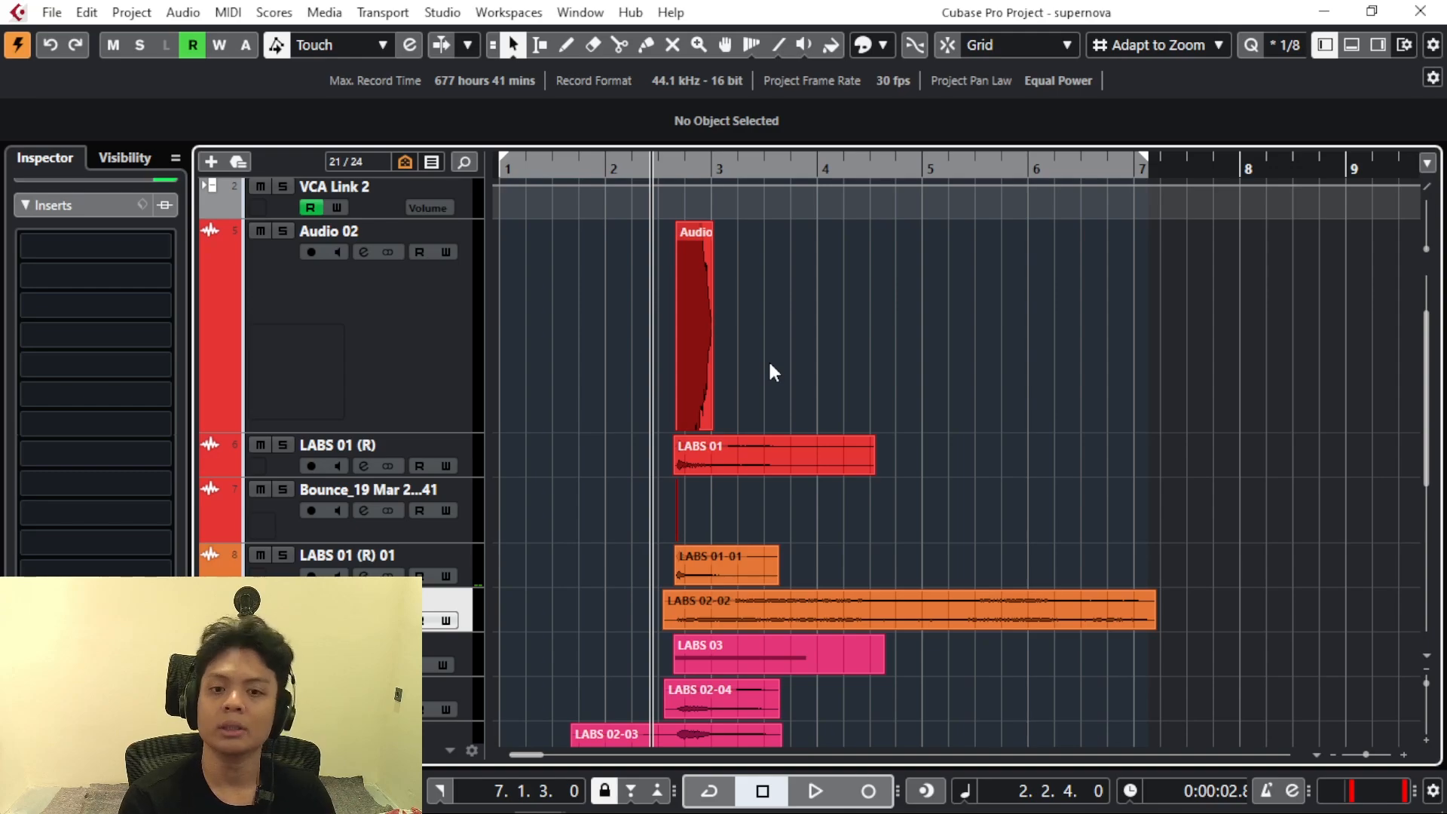
left_click(449, 384)
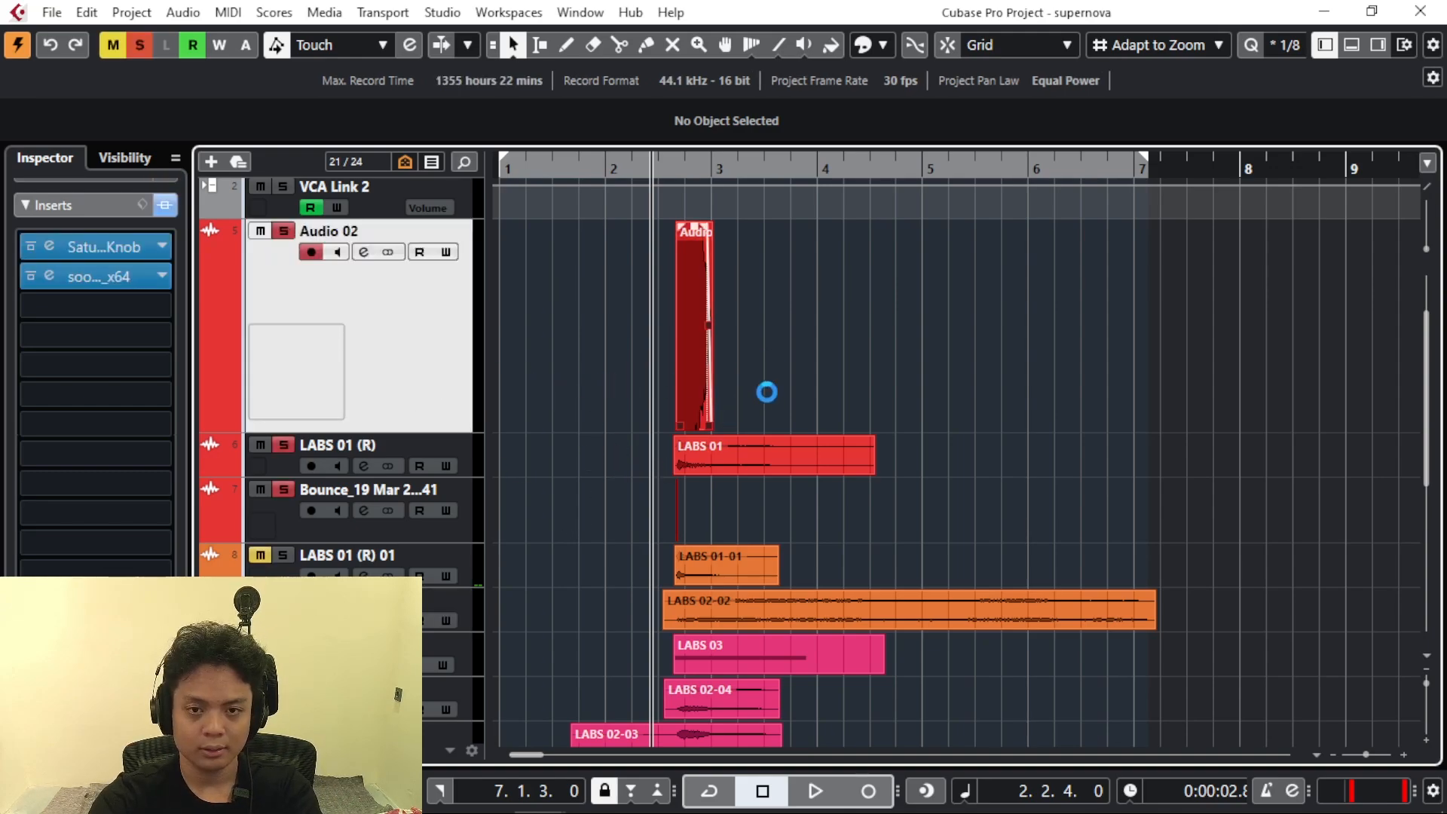
left_click_drag(631, 160, 634, 317)
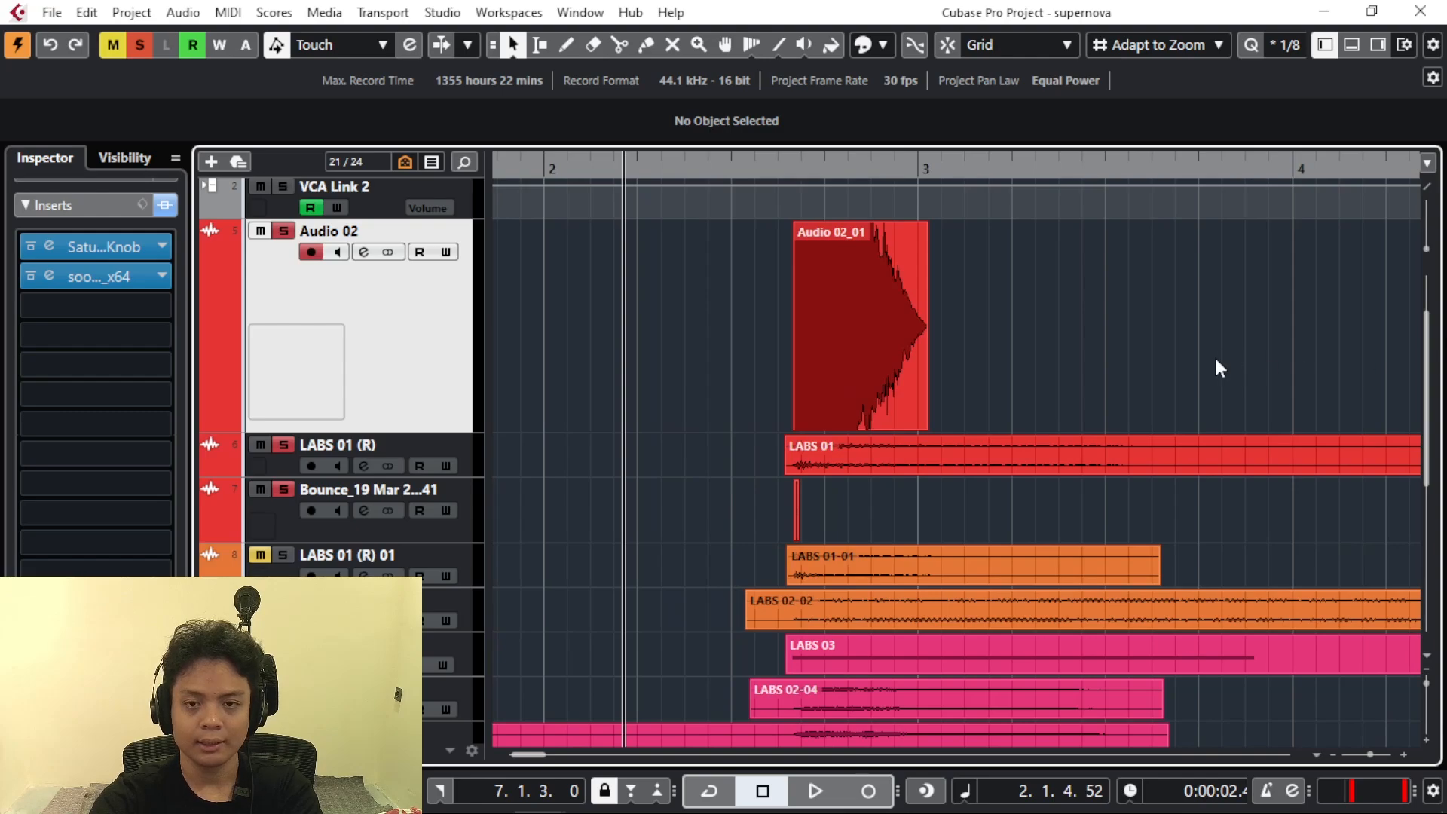
key("space")
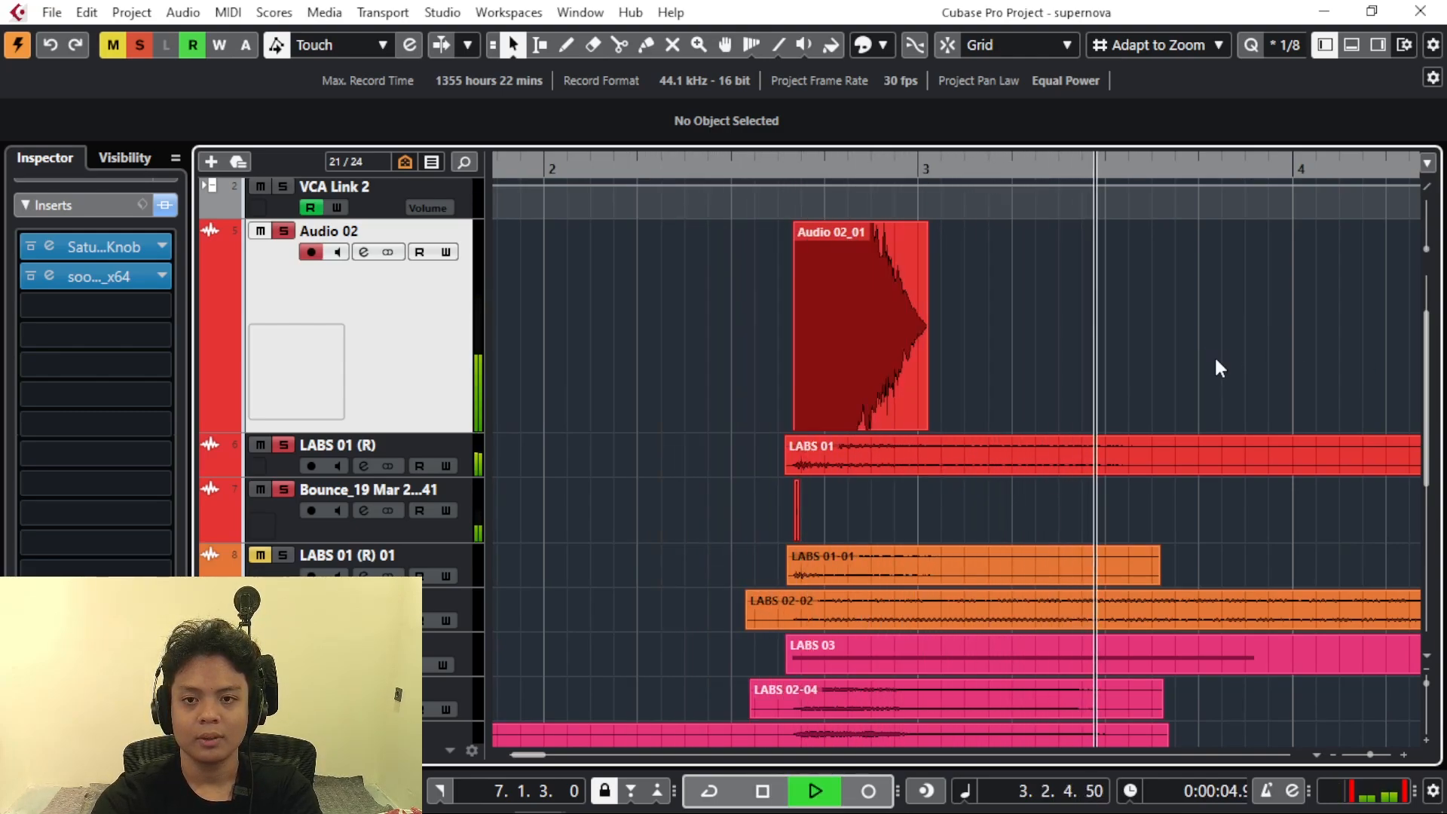
key("space")
left_click_drag(711, 176, 654, 179)
key("space")
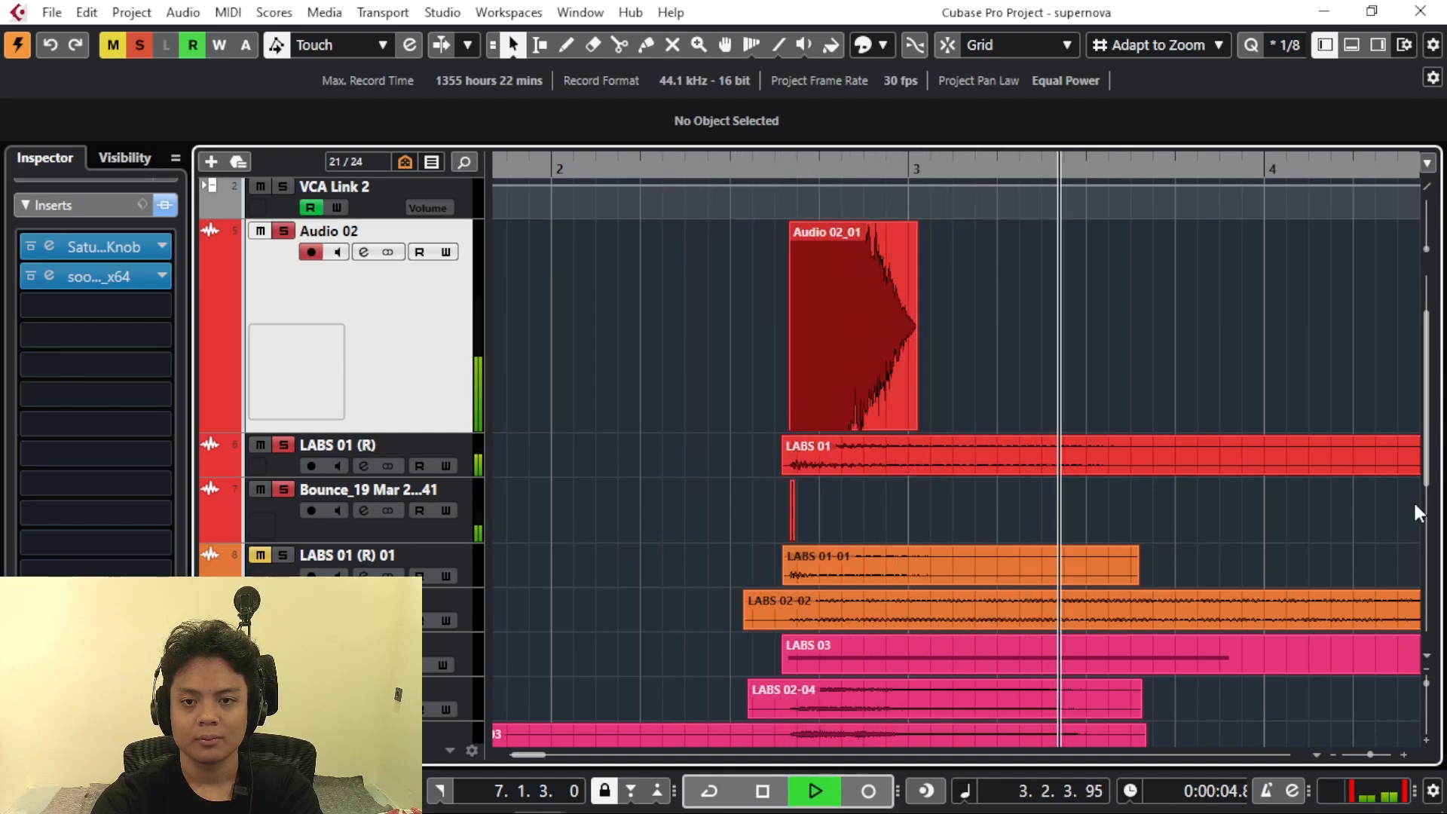
key("space")
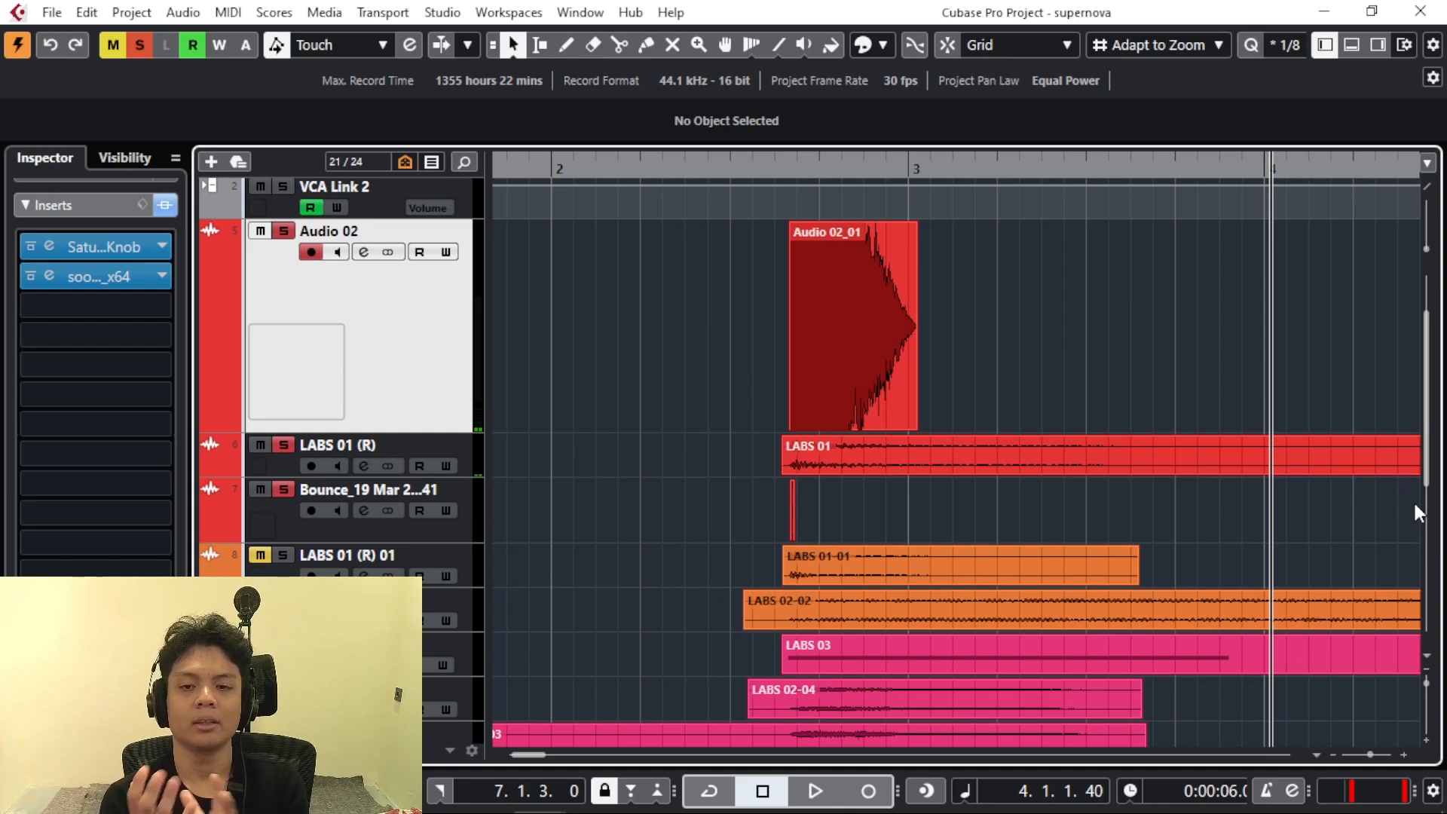
- Switch the solo from the red tracks to the orange tracks LABS 01 (R) 01 and LABS 02 (R) 01, and select their clips
left_click(259, 489)
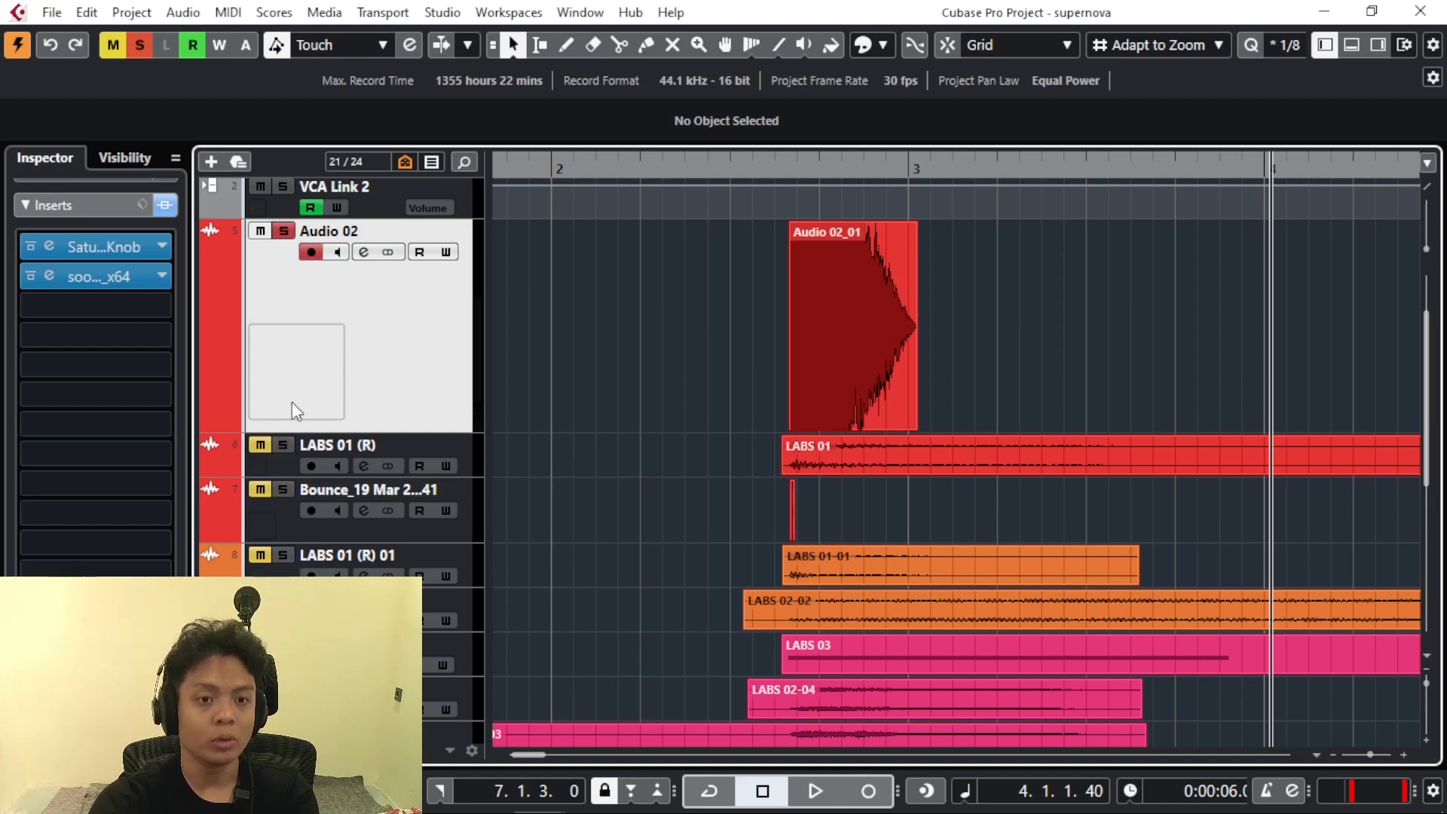
scroll(839, 482, "down", 3)
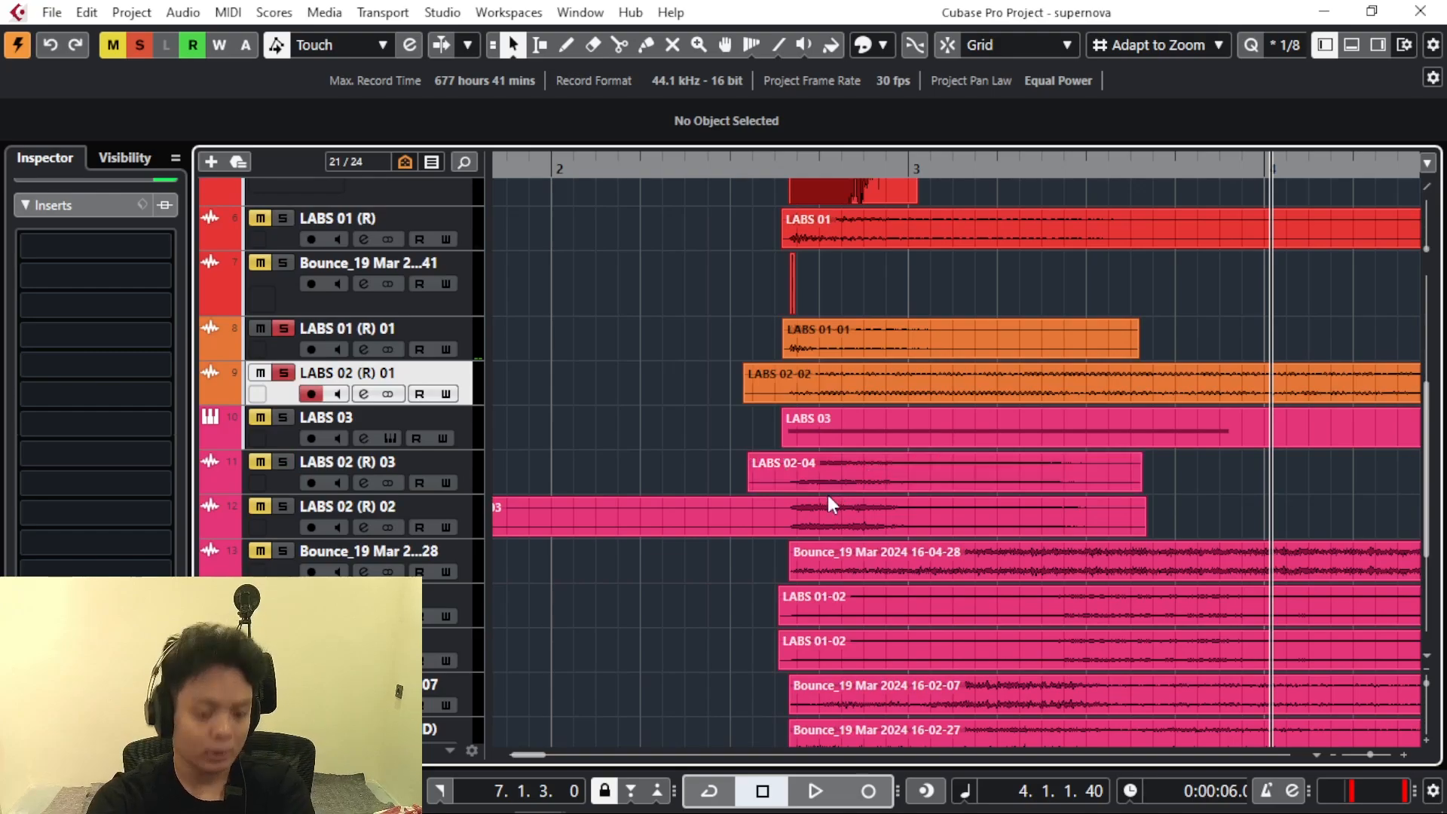
scroll(829, 324, "down", 2)
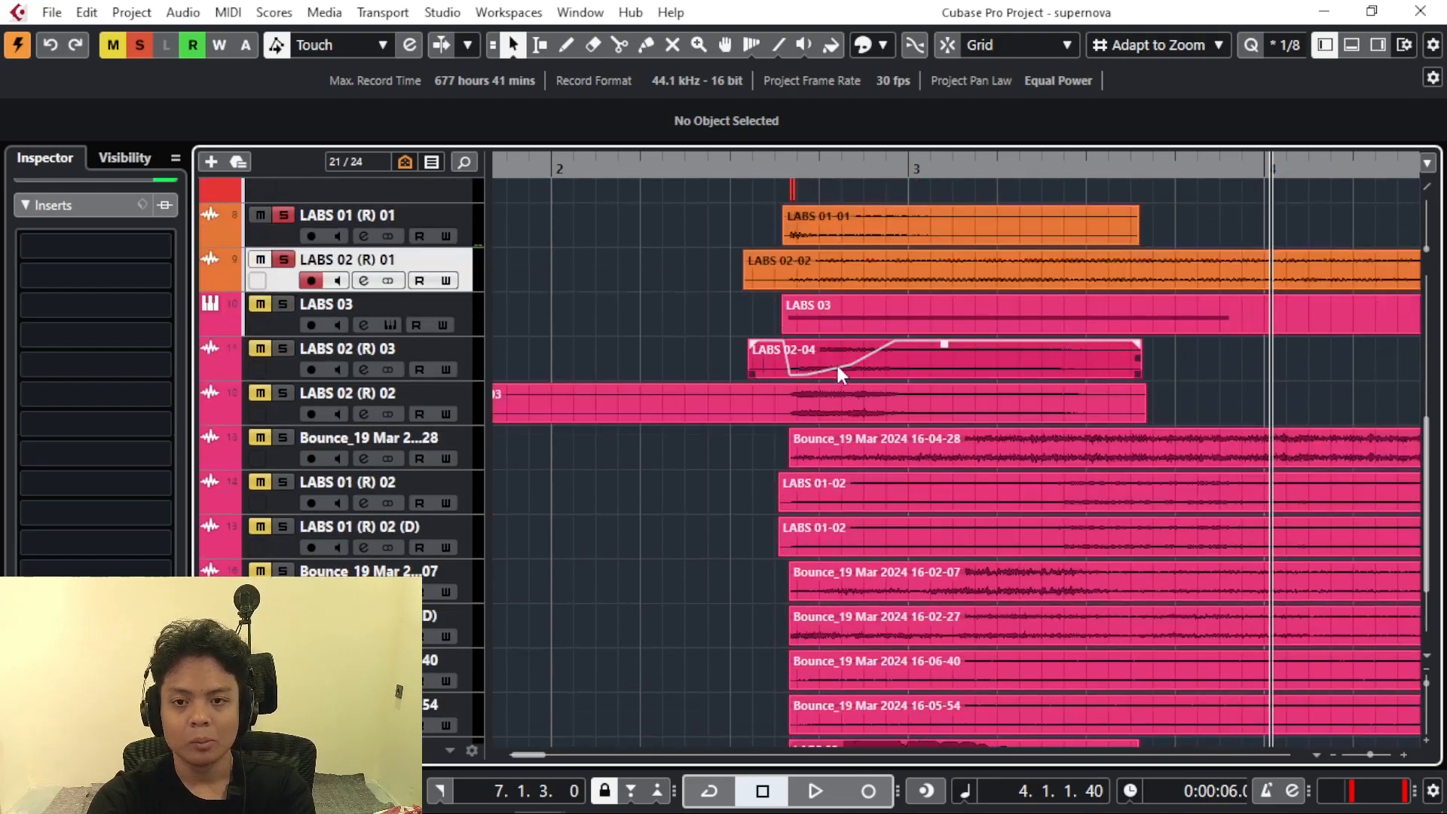
left_click_drag(727, 316, 1106, 680)
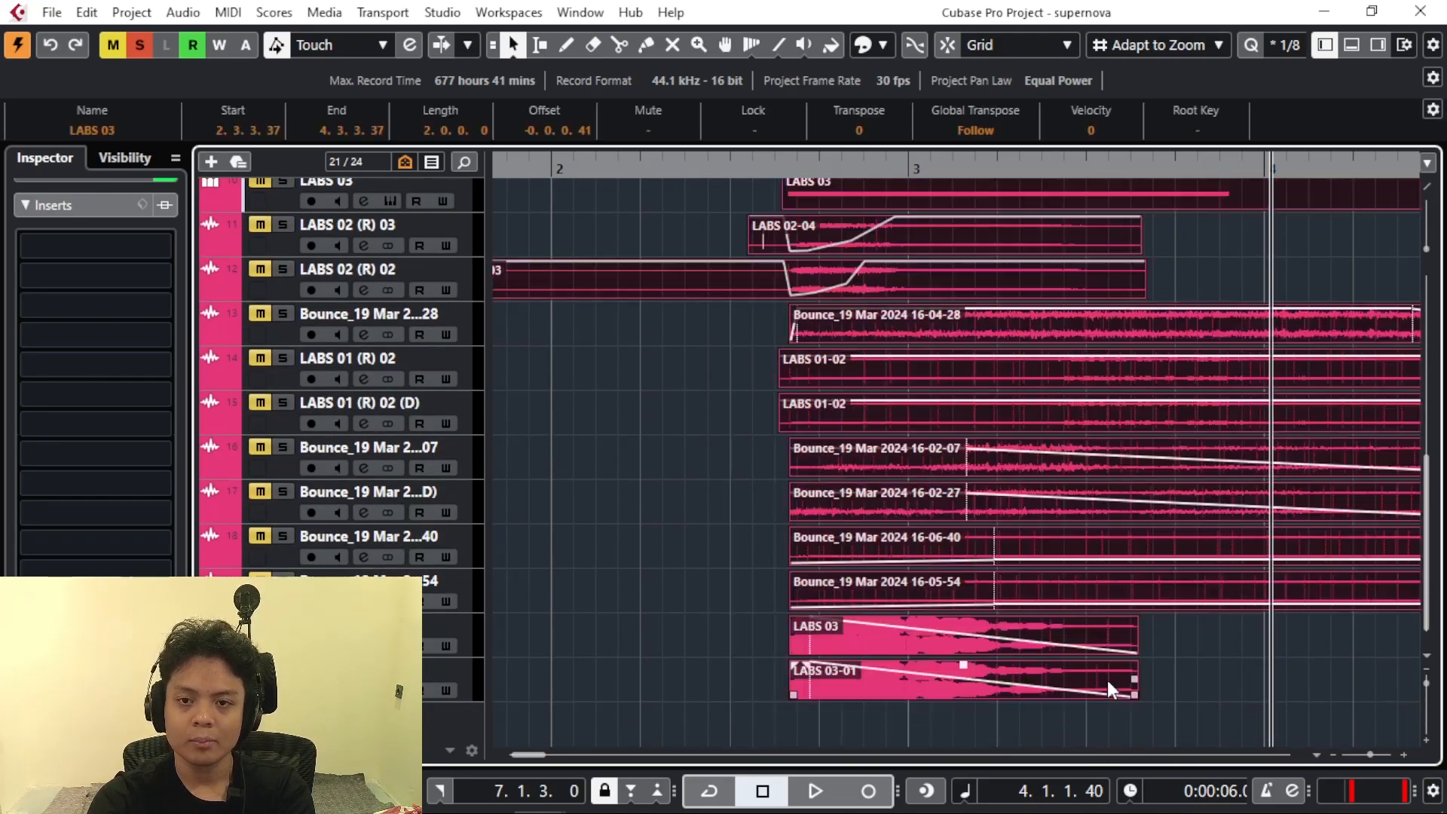
scroll(883, 420, "up", 3)
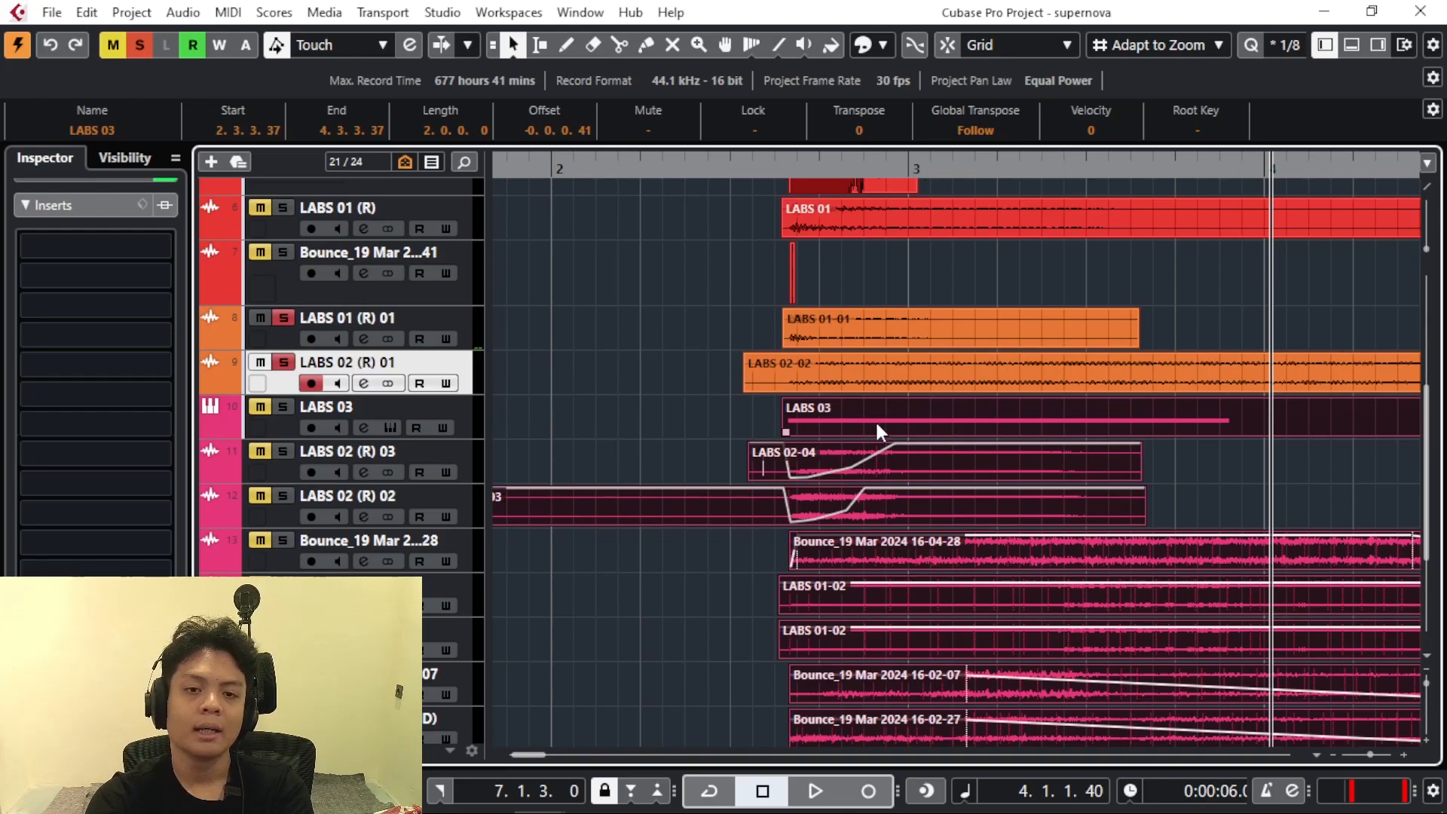
left_click_drag(743, 325, 884, 378)
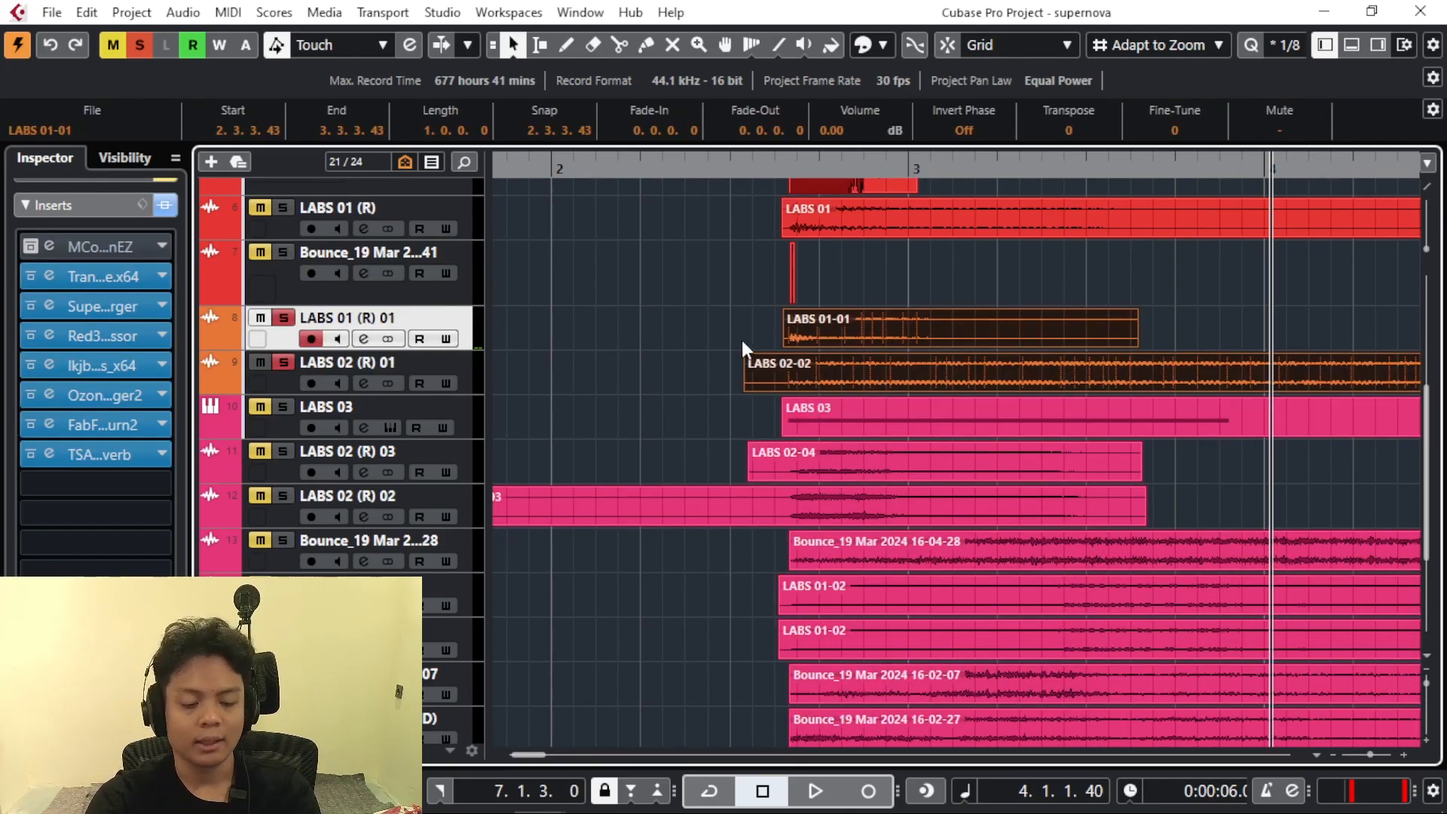
- Play the soloed orange clips from between bars 2 and 3, and listen to them a second time
left_click(670, 166)
key("space")
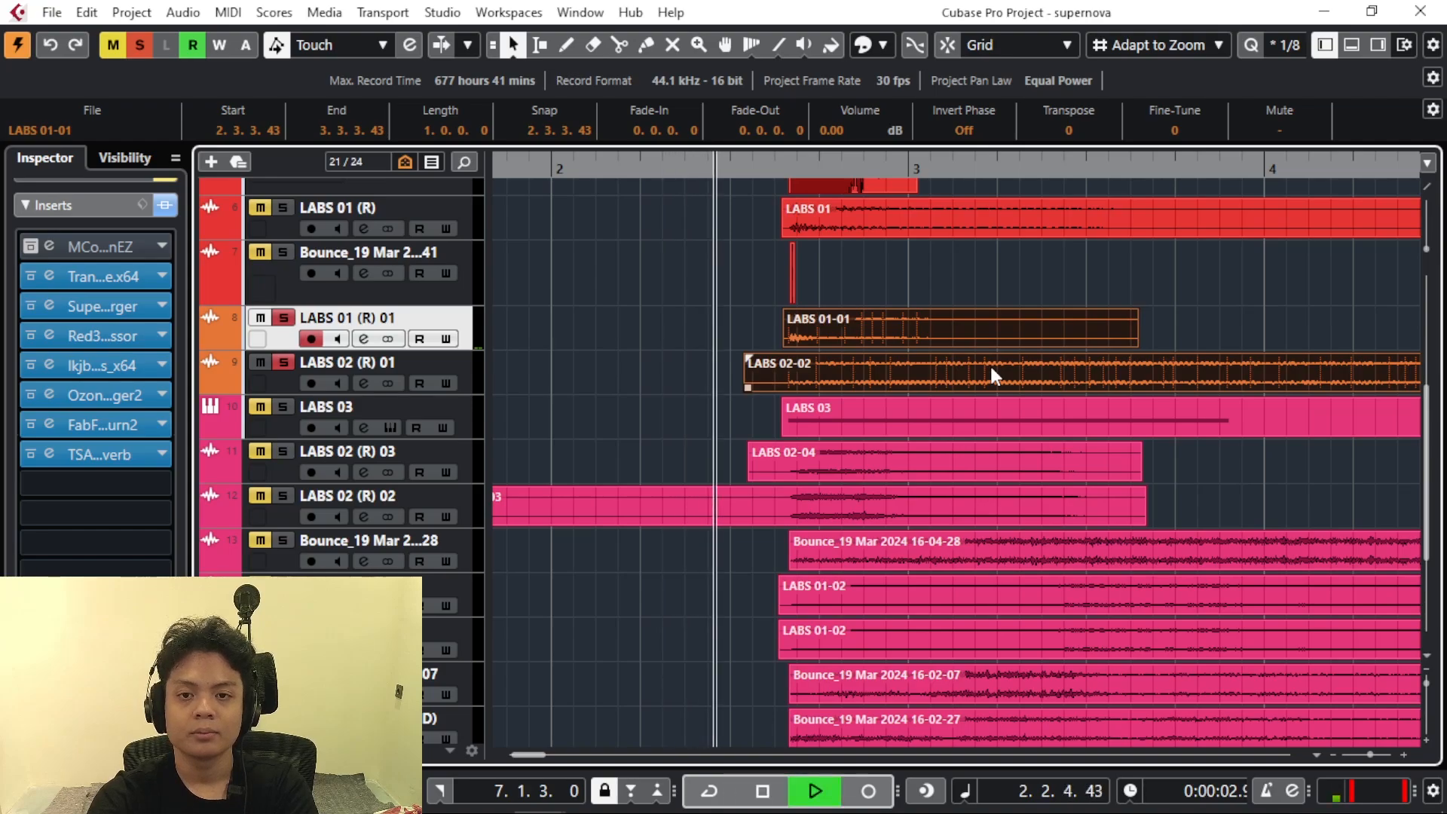
key("g")
key("g")
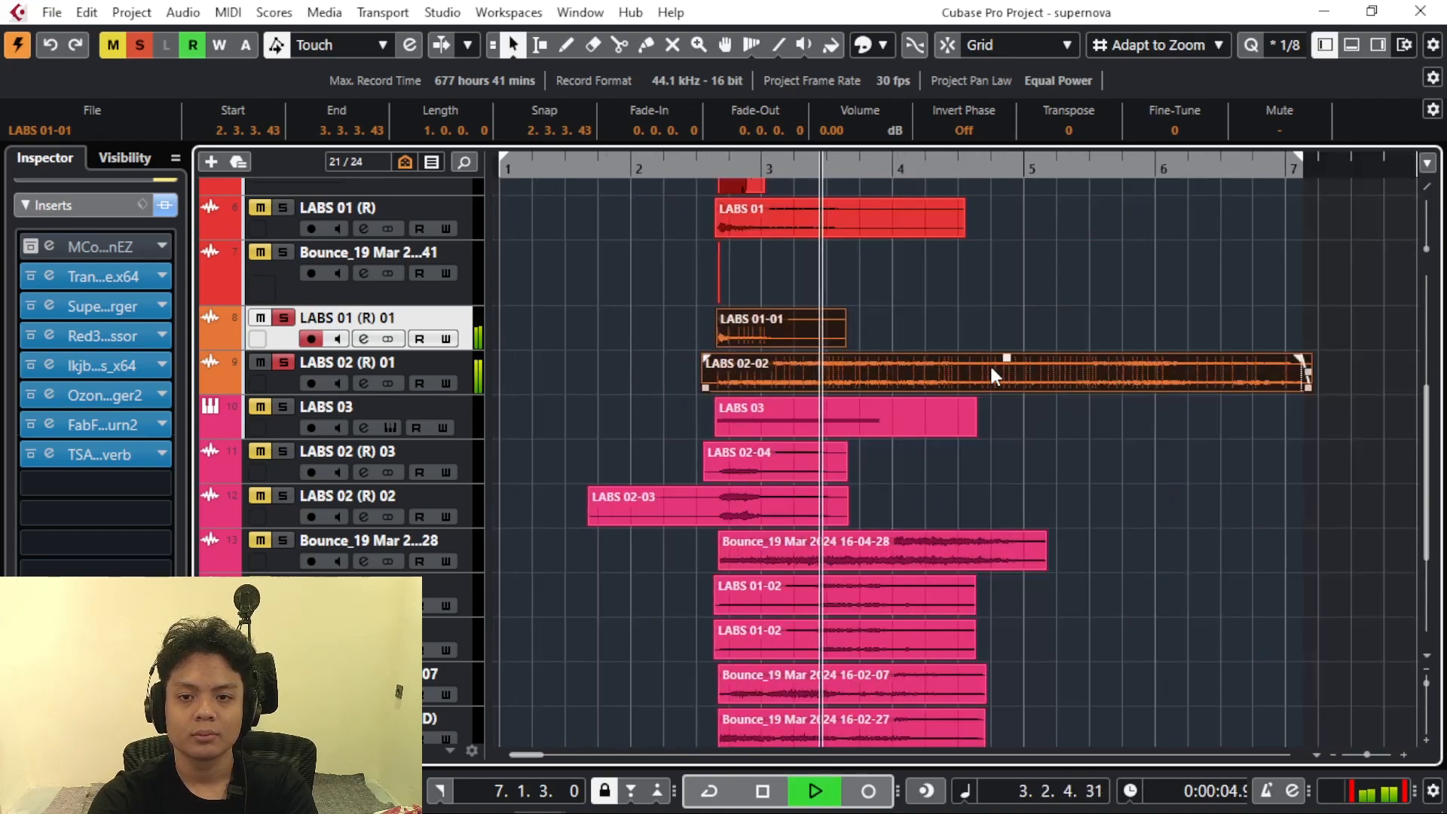
left_click(844, 232)
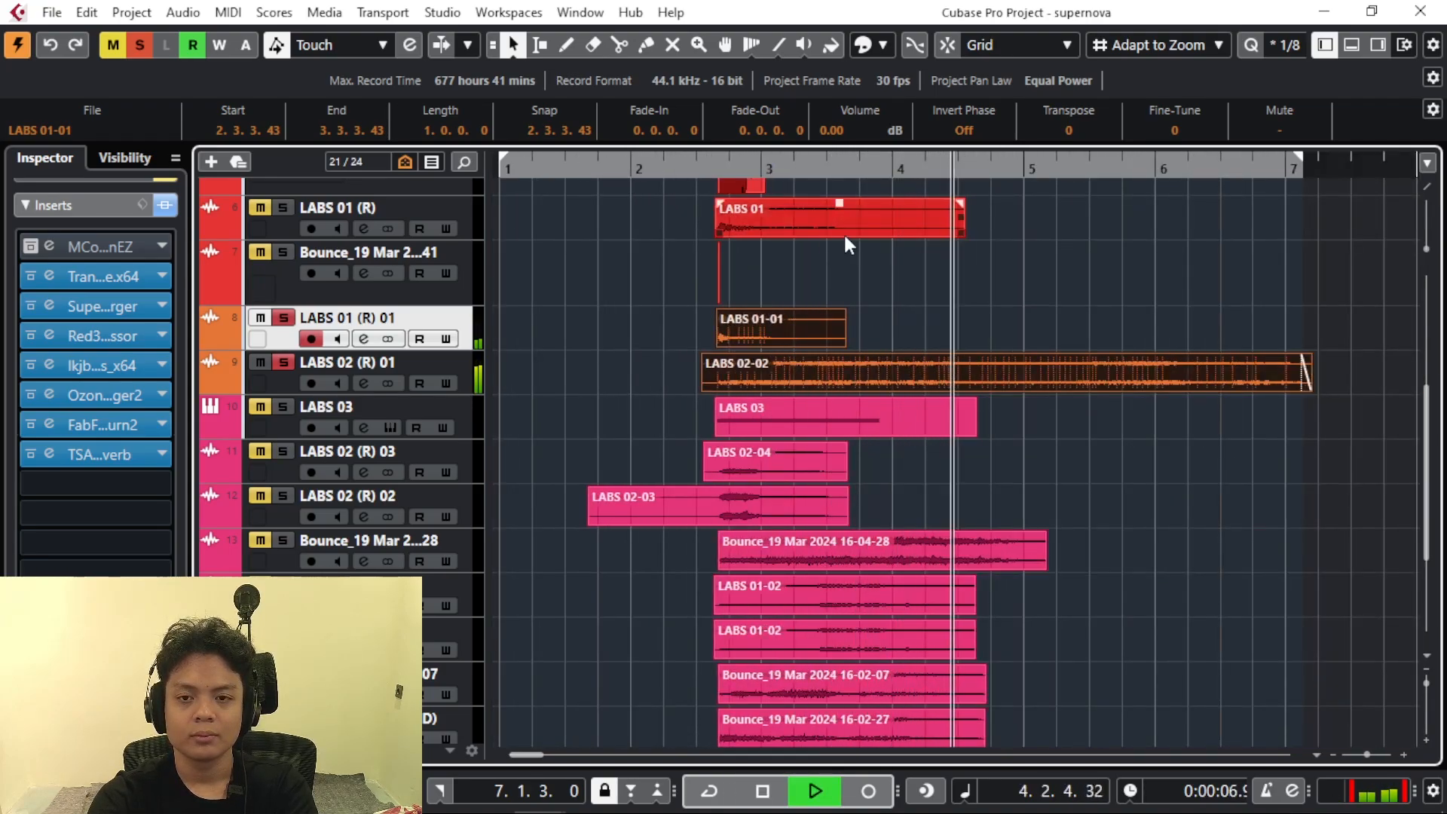
left_click(697, 193)
key("space")
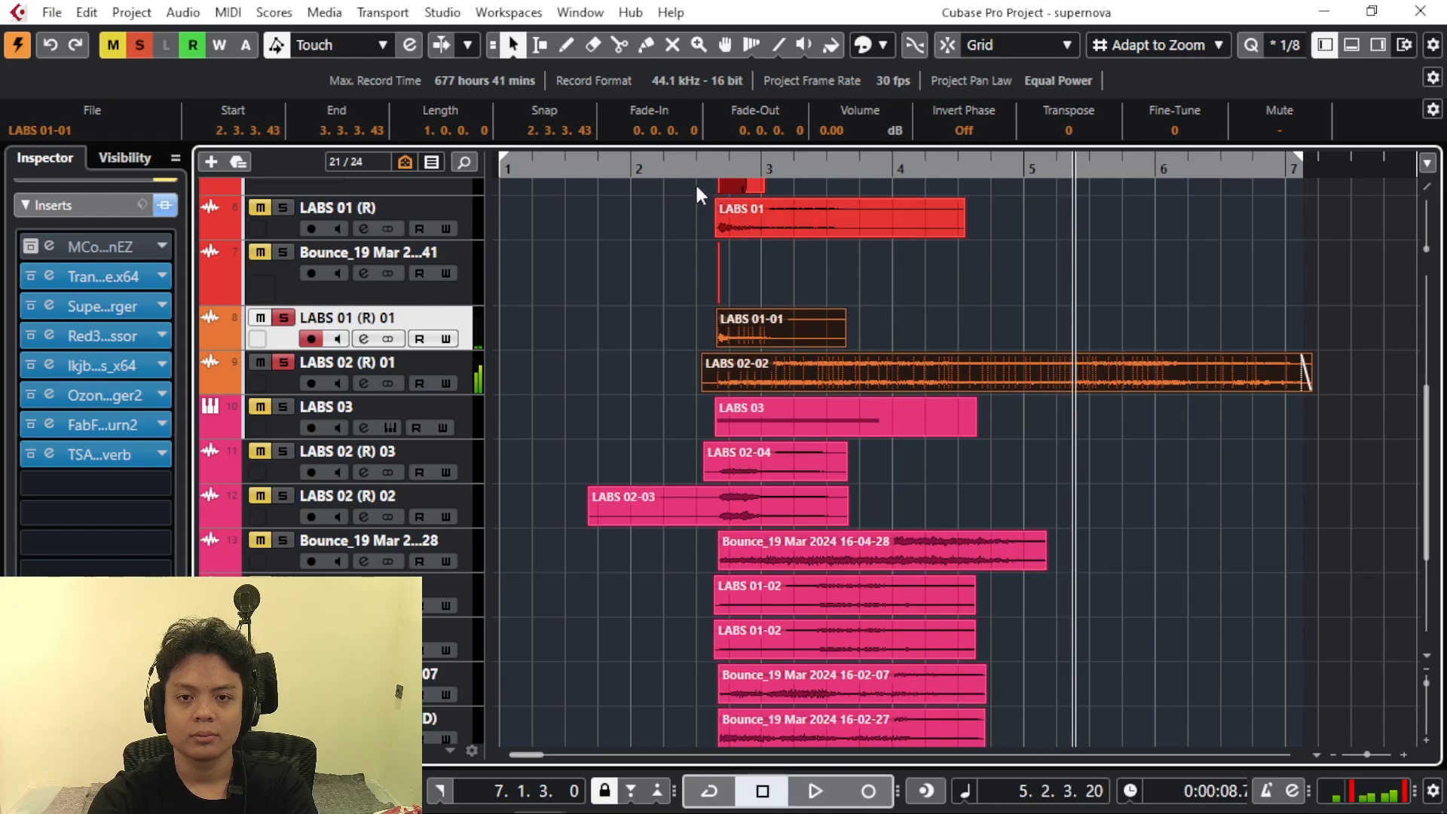
left_click(668, 167)
key("space")
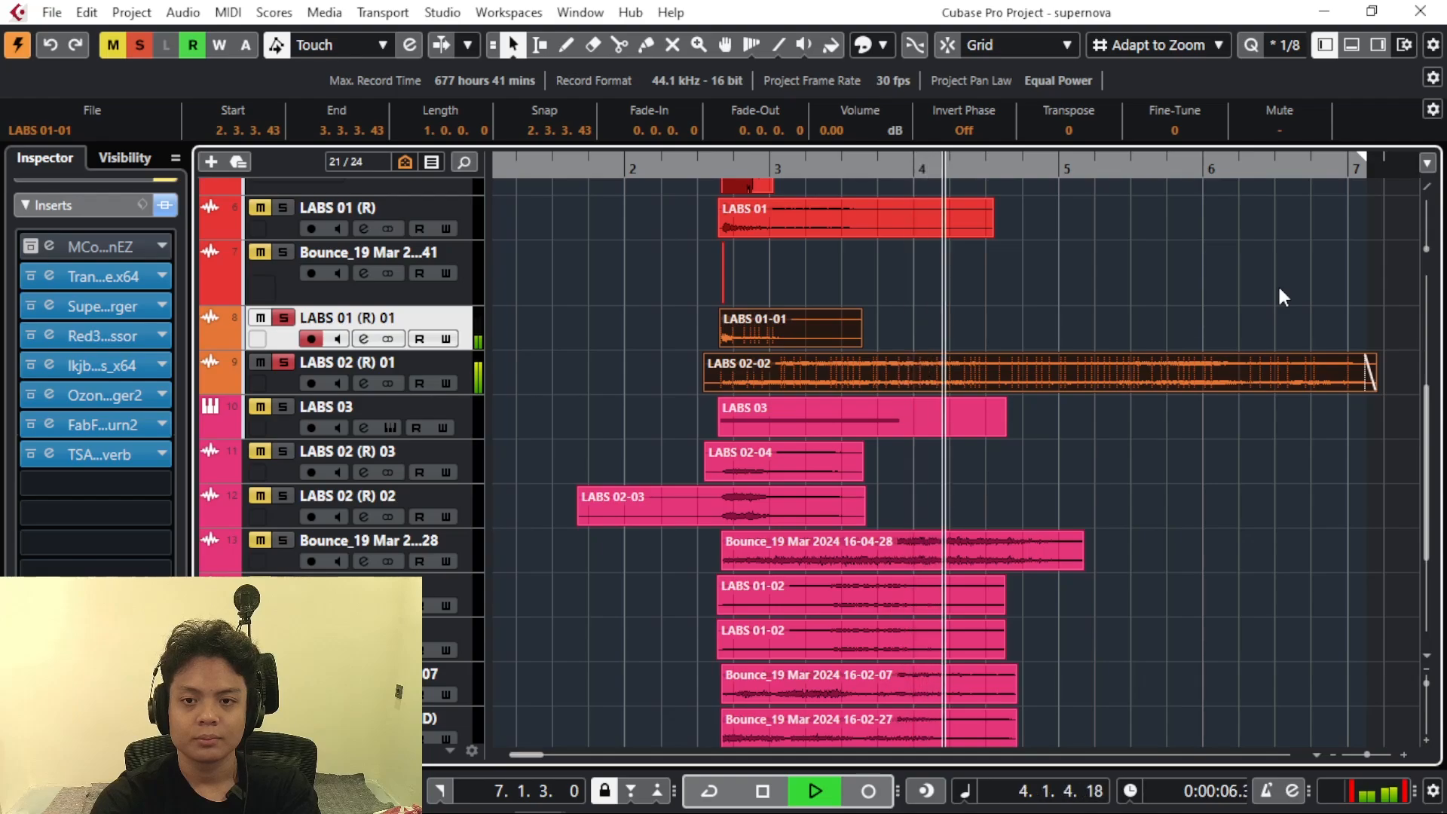
key("space")
- Clear the orange solos, solo all the pink tracks instead, and play them twice from between bars 2 and 3
left_click(139, 45)
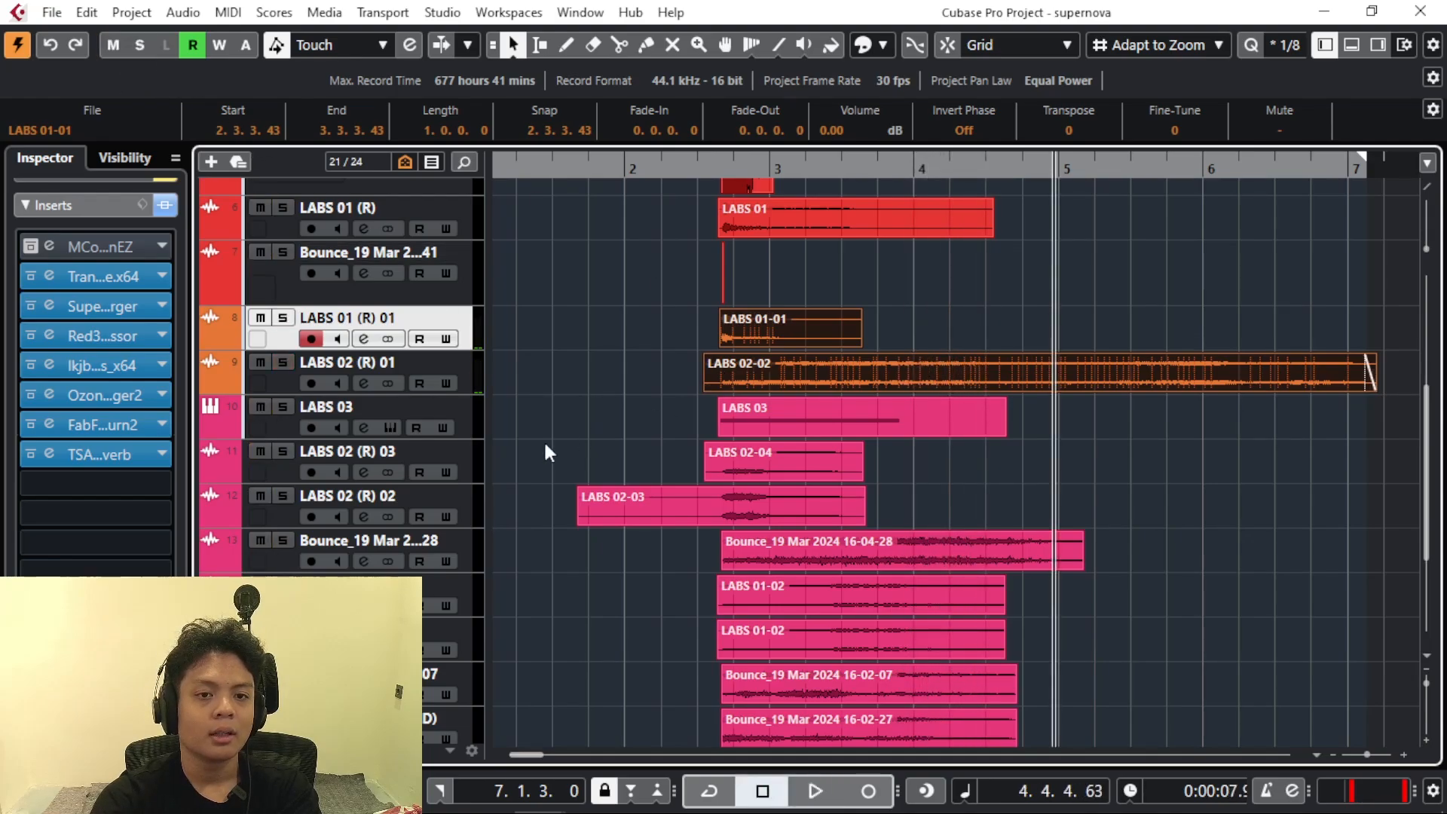
left_click(340, 418)
scroll(282, 237, "down", 5)
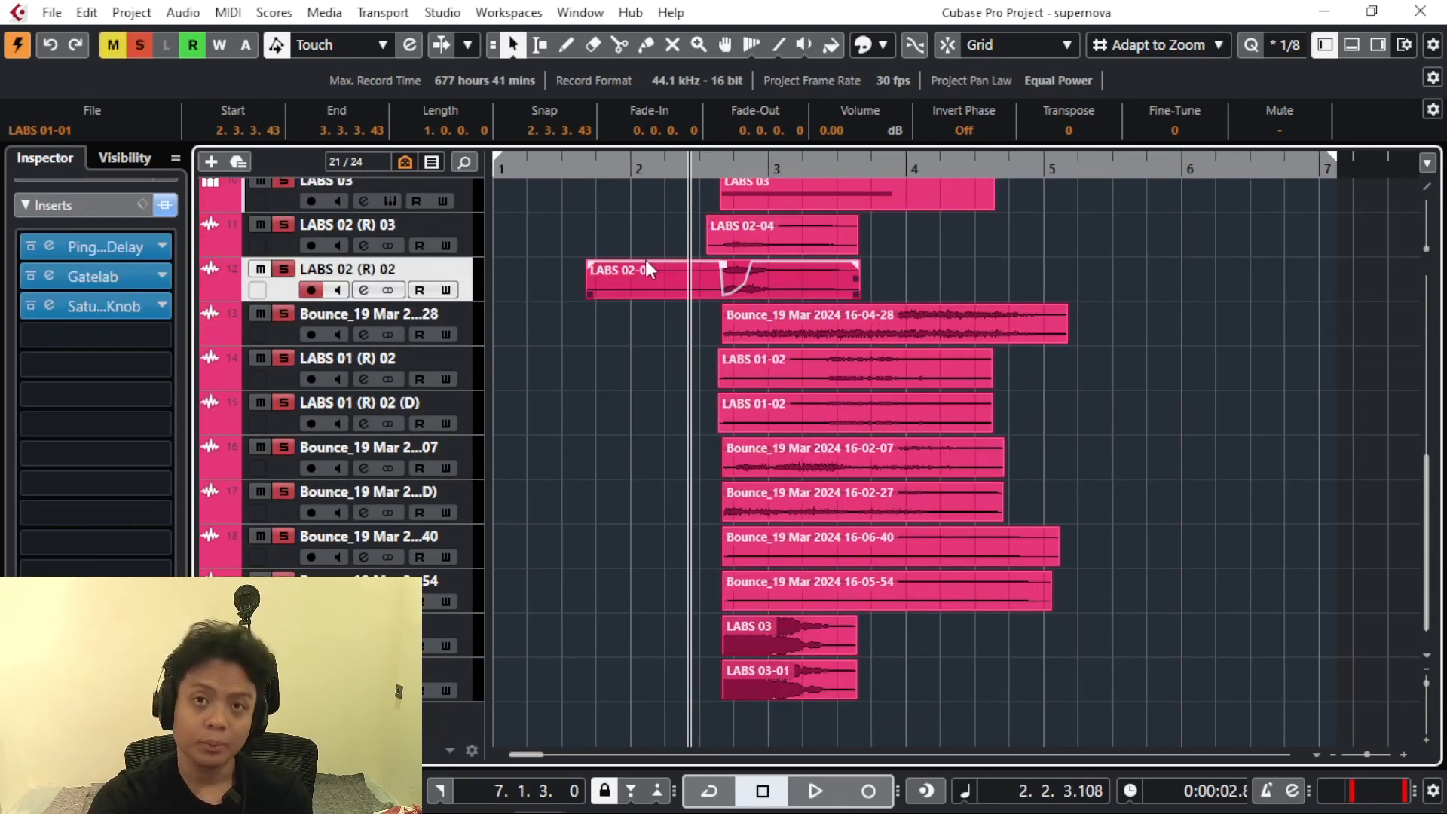
key("space")
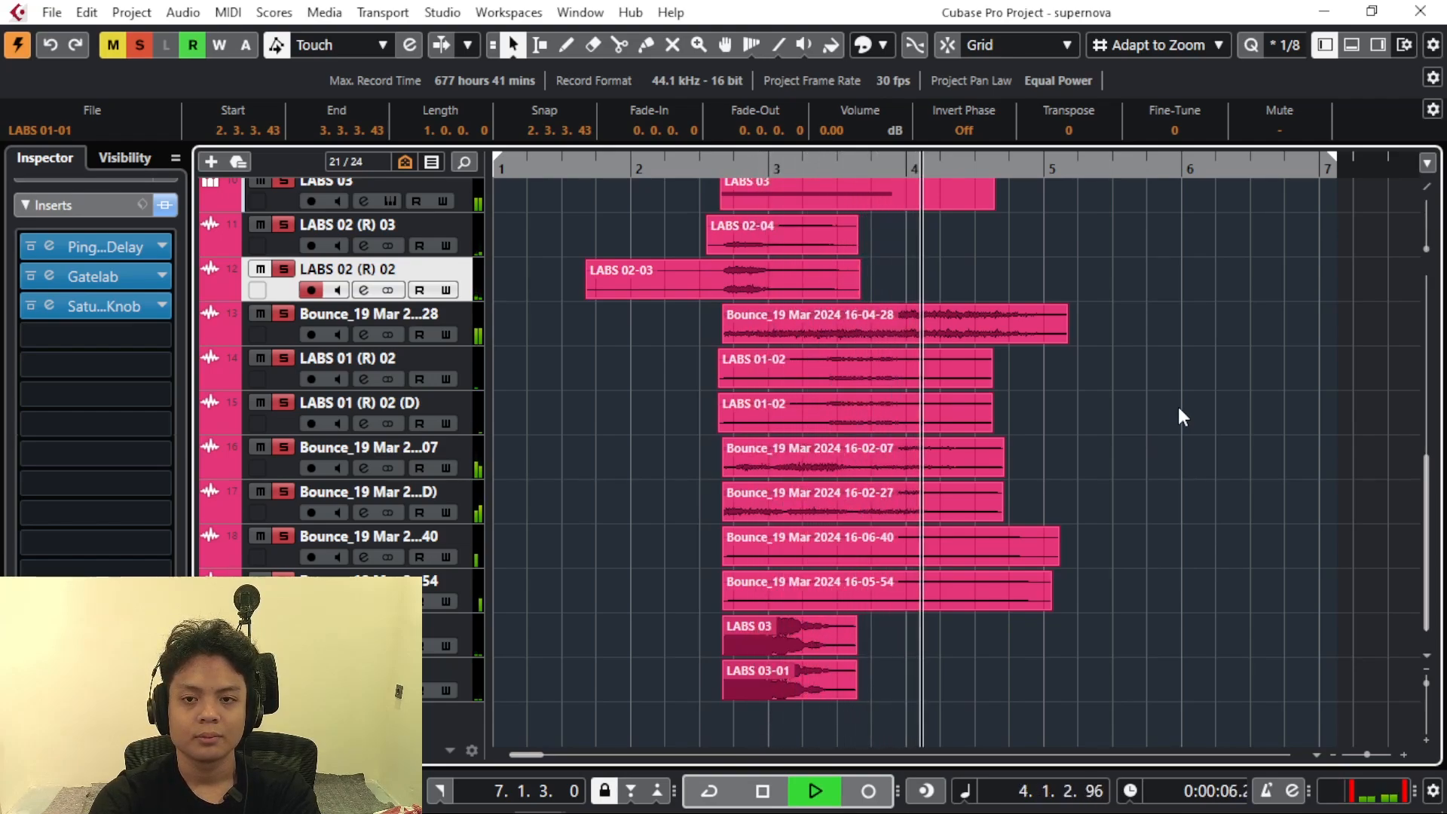
key("space")
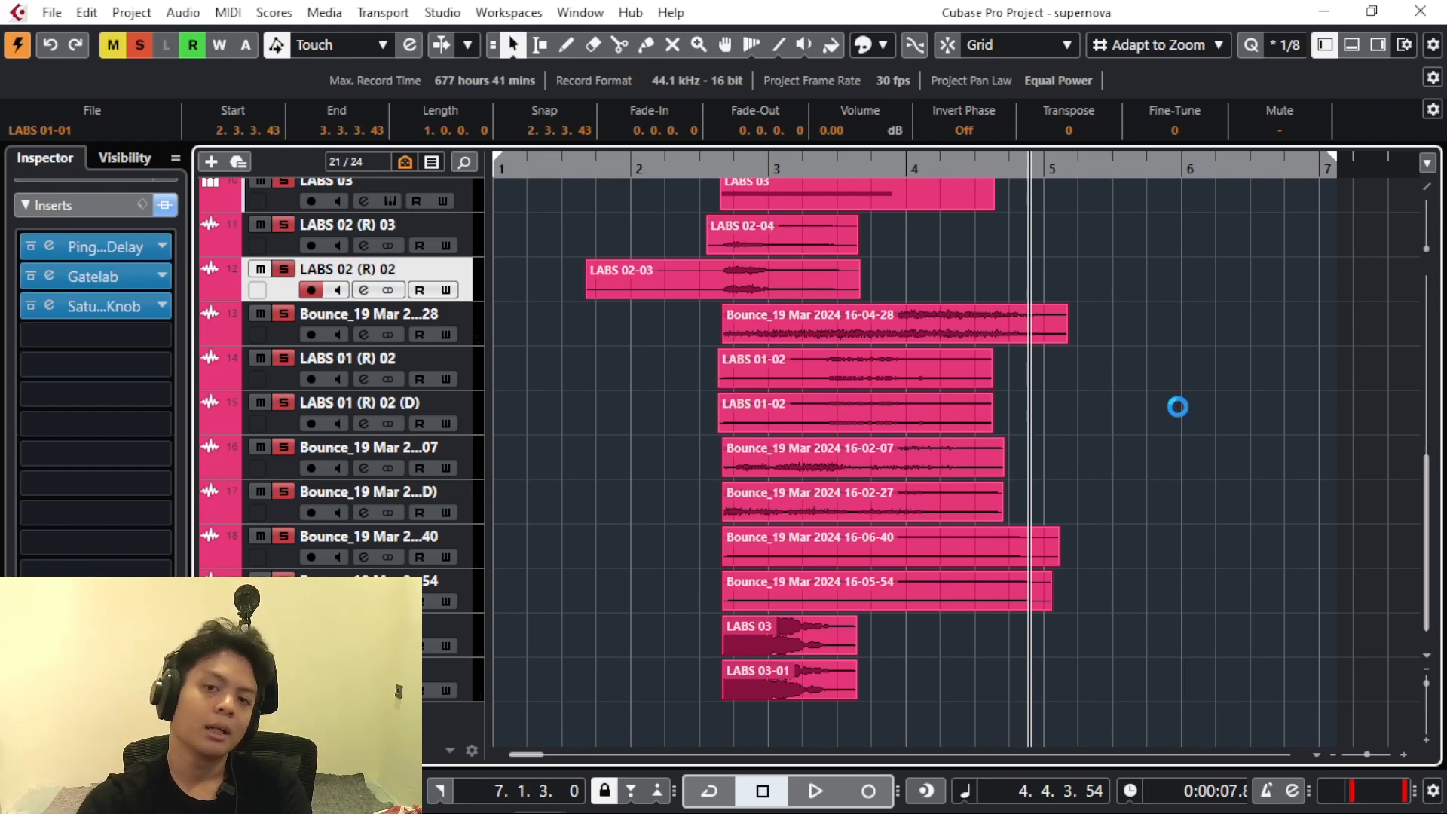
left_click_drag(682, 172, 693, 164)
key("space")
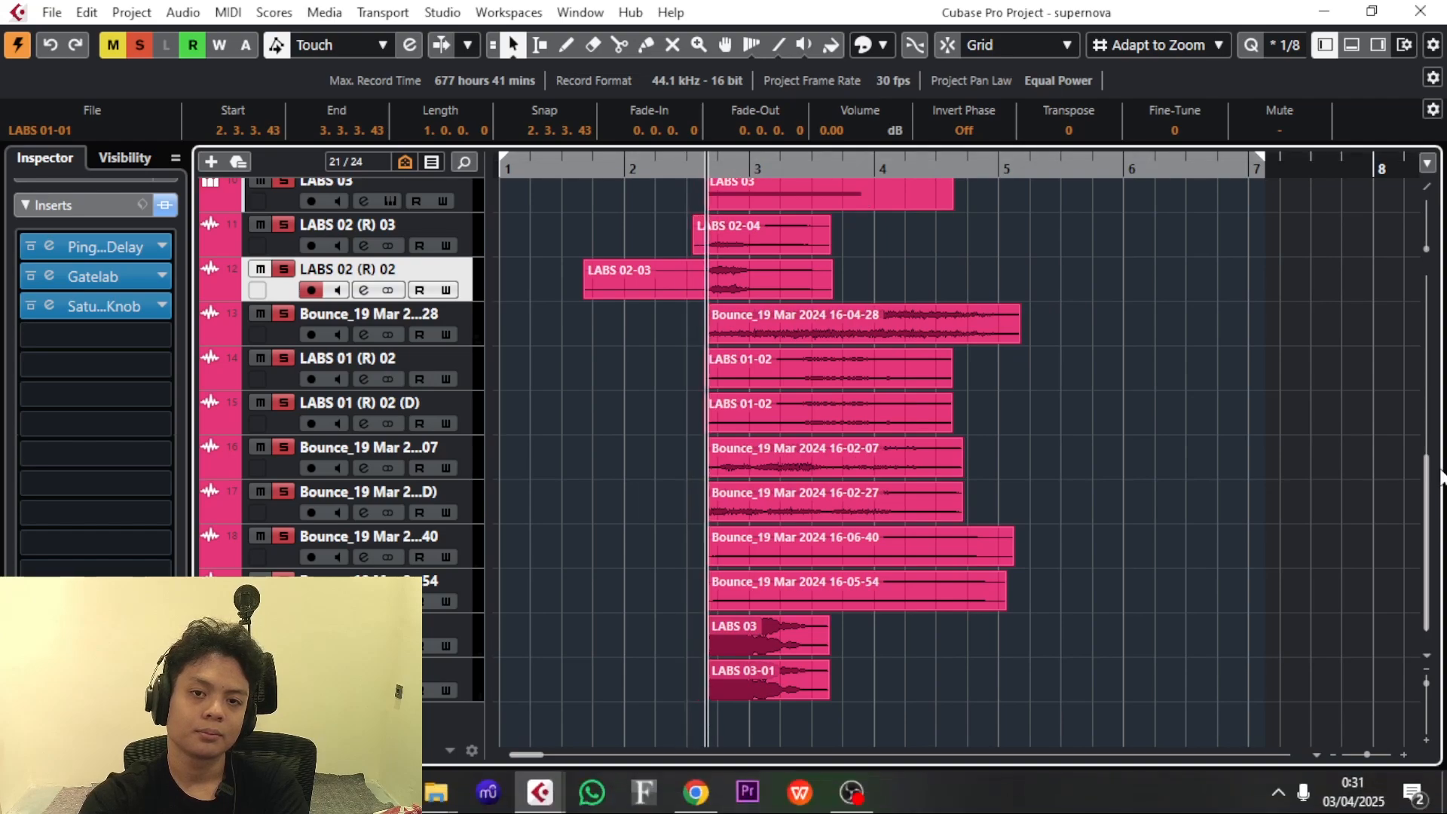
- Clear all solos and play the full arrangement with every layer from between bars 2 and 3
scroll(1270, 446, "up", 3)
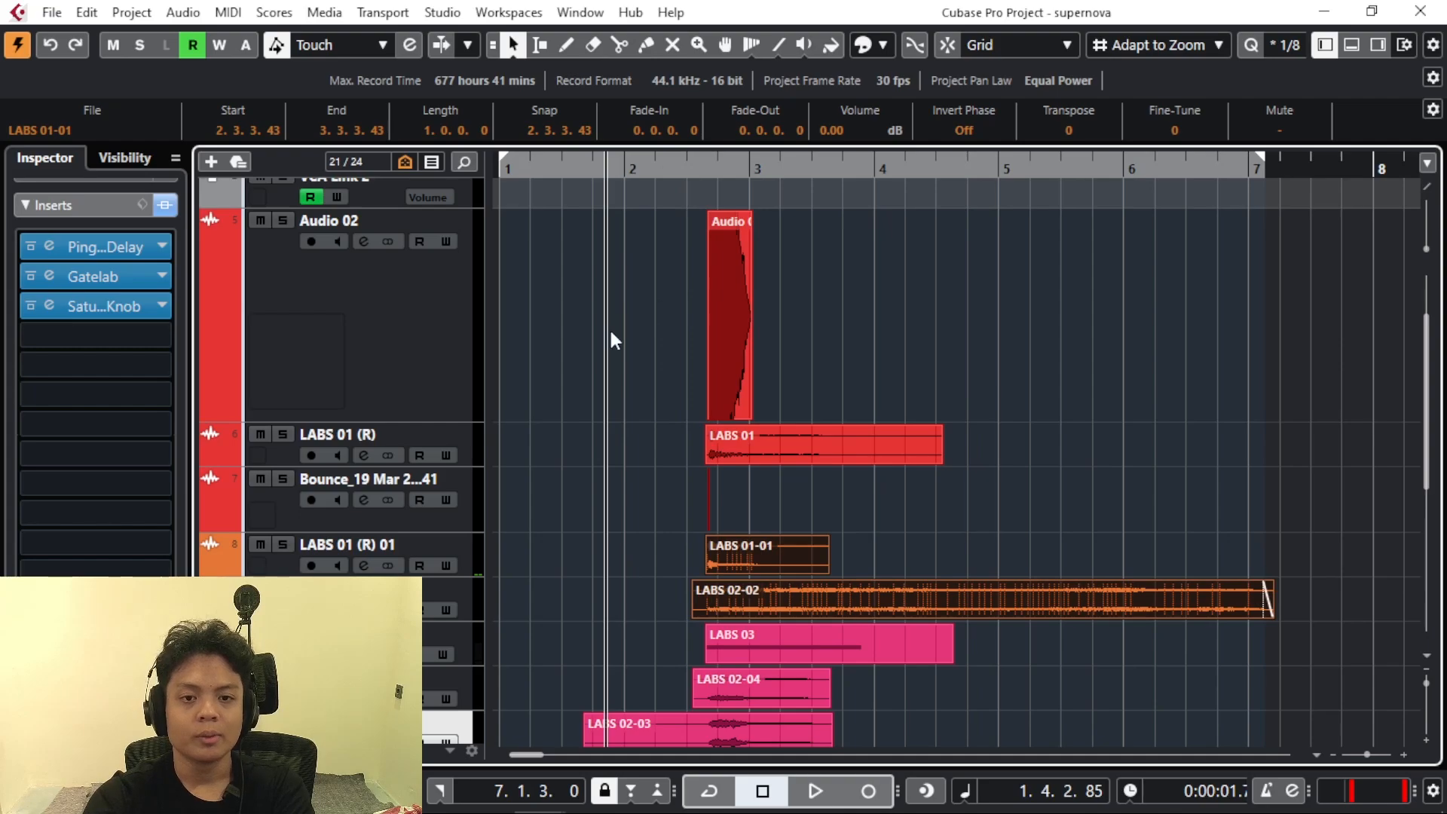
left_click_drag(687, 167, 677, 187)
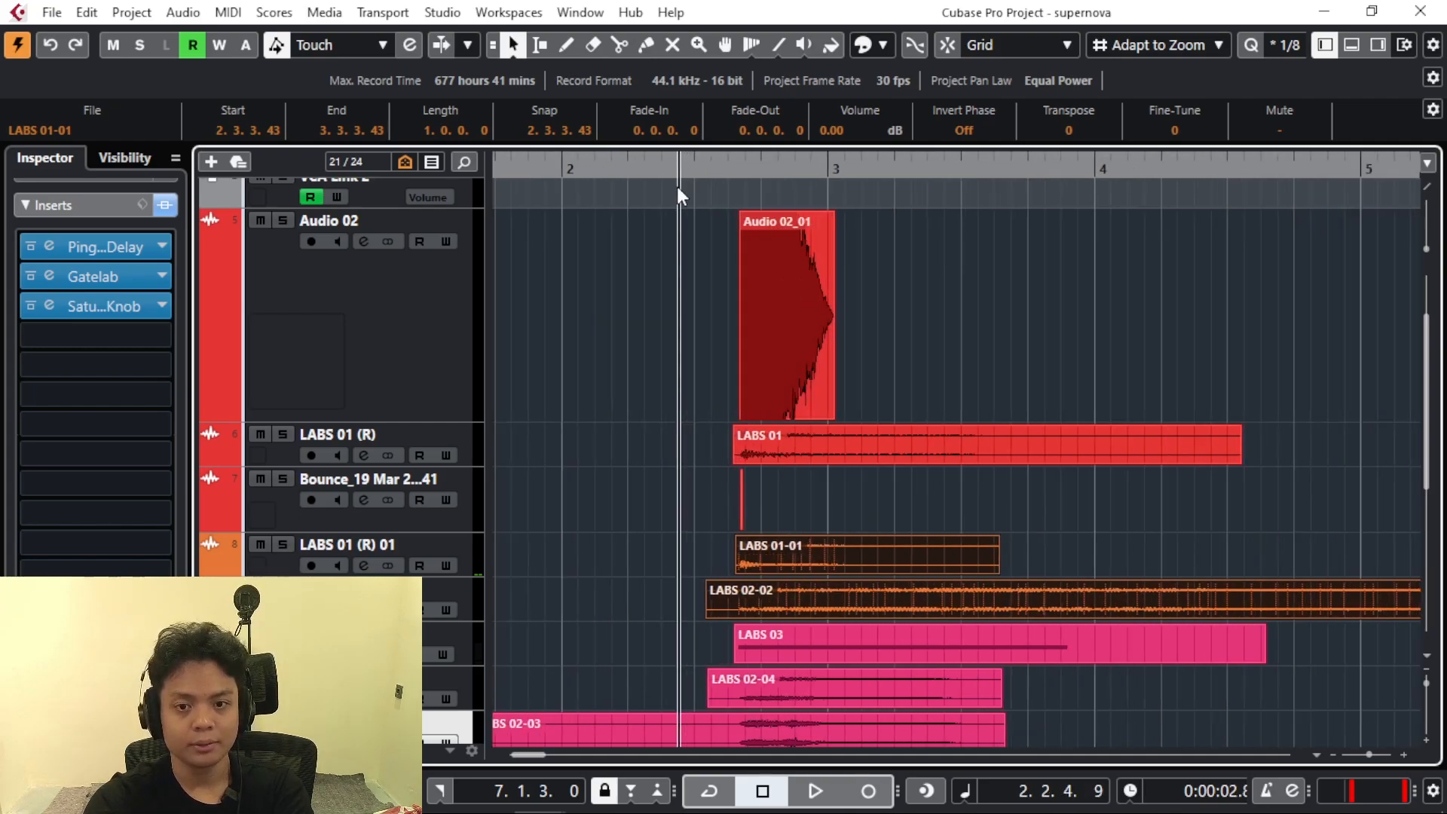
key("space")
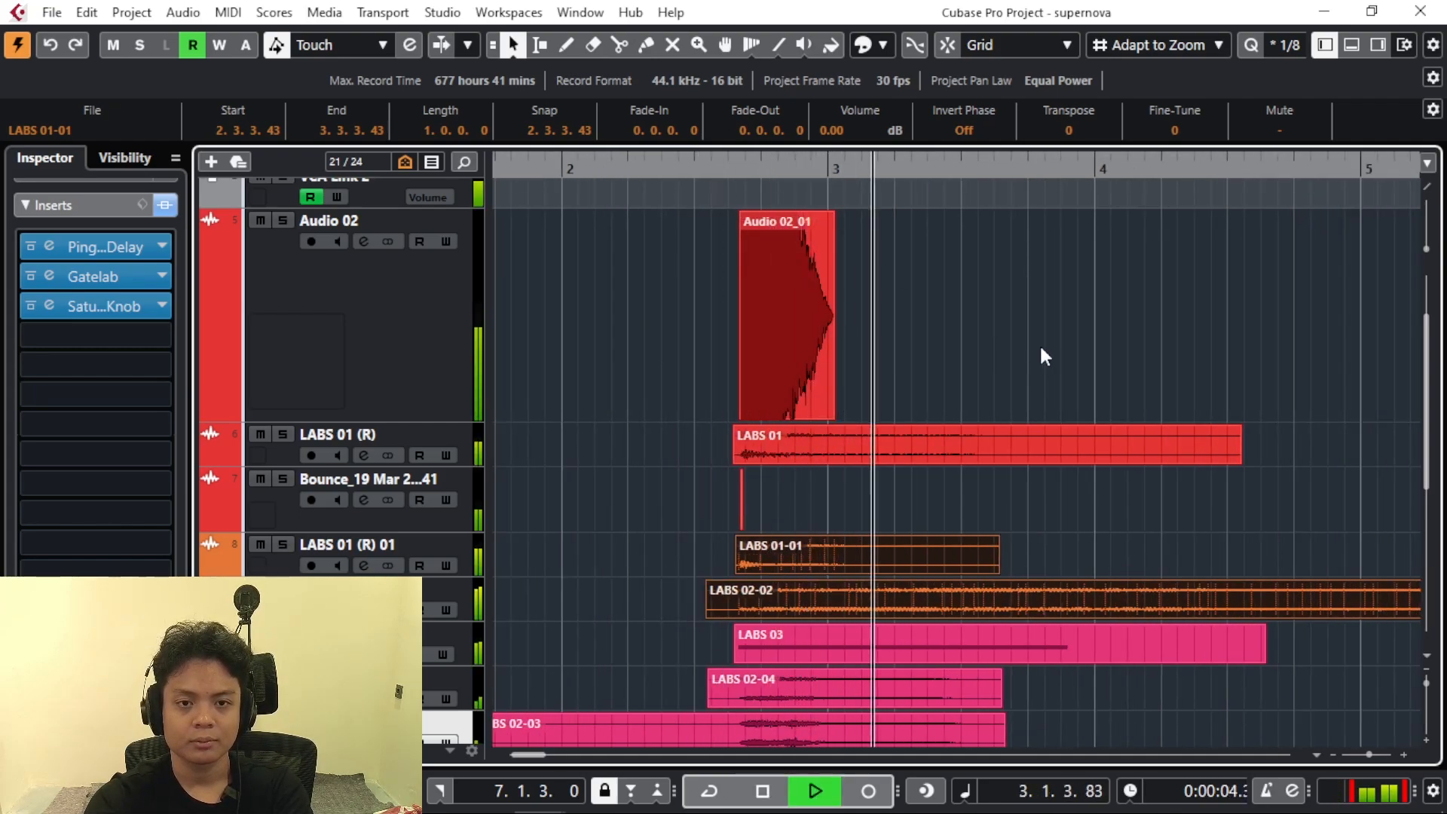
scroll(1042, 349, "up", 3)
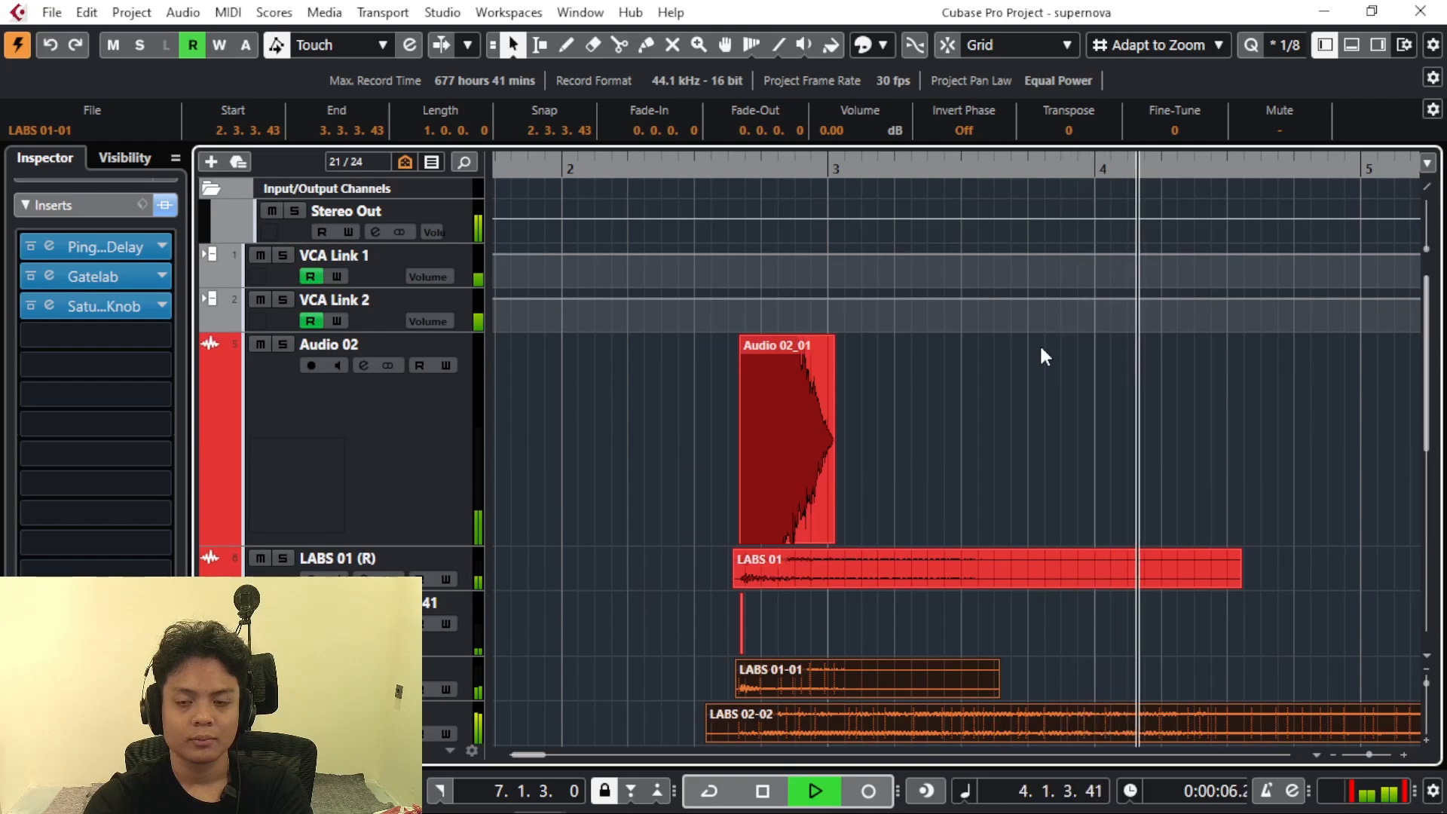
- Listen to the full arrangement through to bar 6, and replay it from just after bar 2 while viewing the layered clips
scroll(1041, 350, "down", 5)
scroll(1041, 350, "down", 3)
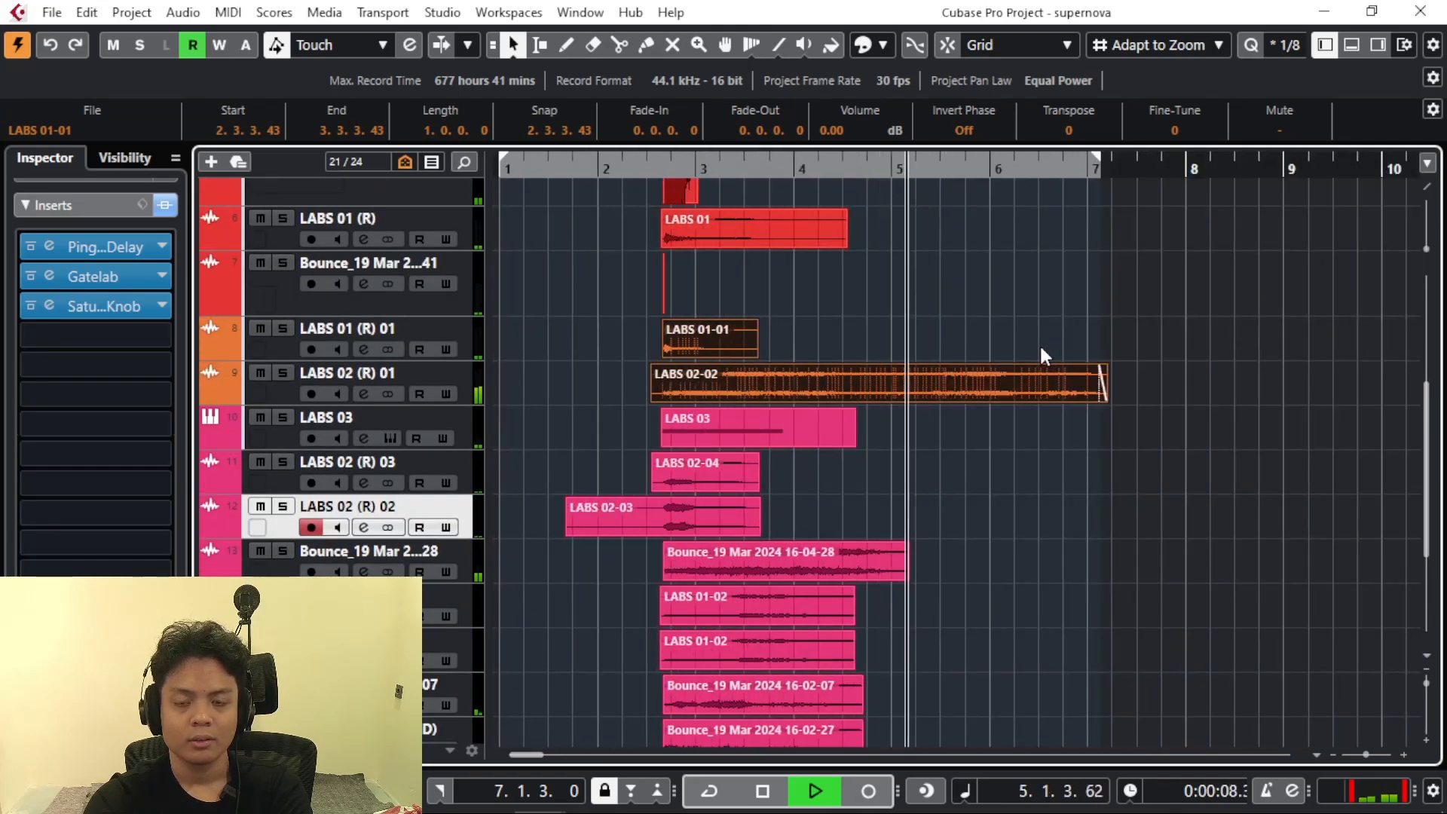
key("space")
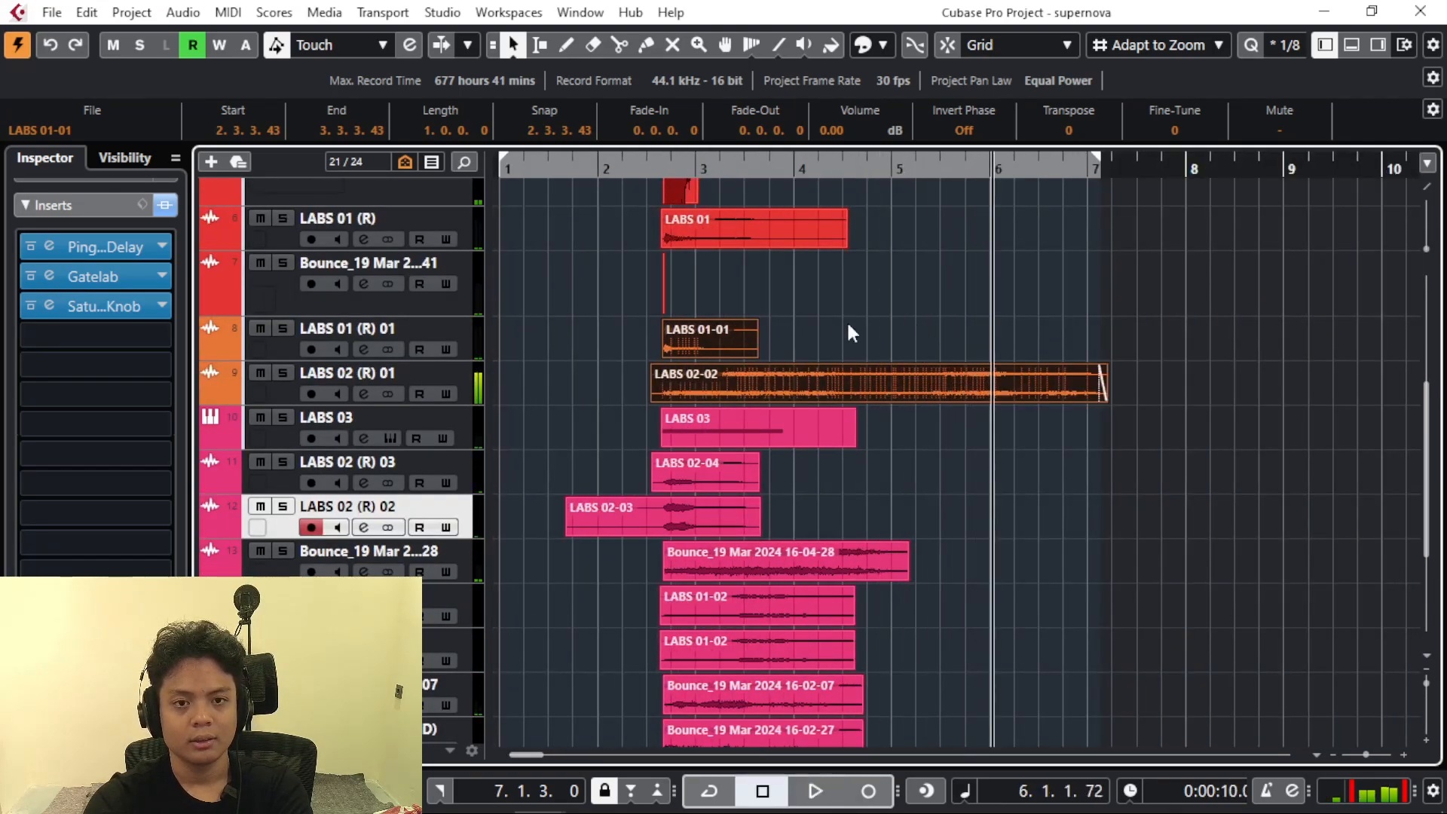
left_click_drag(631, 170, 607, 180)
key("space")
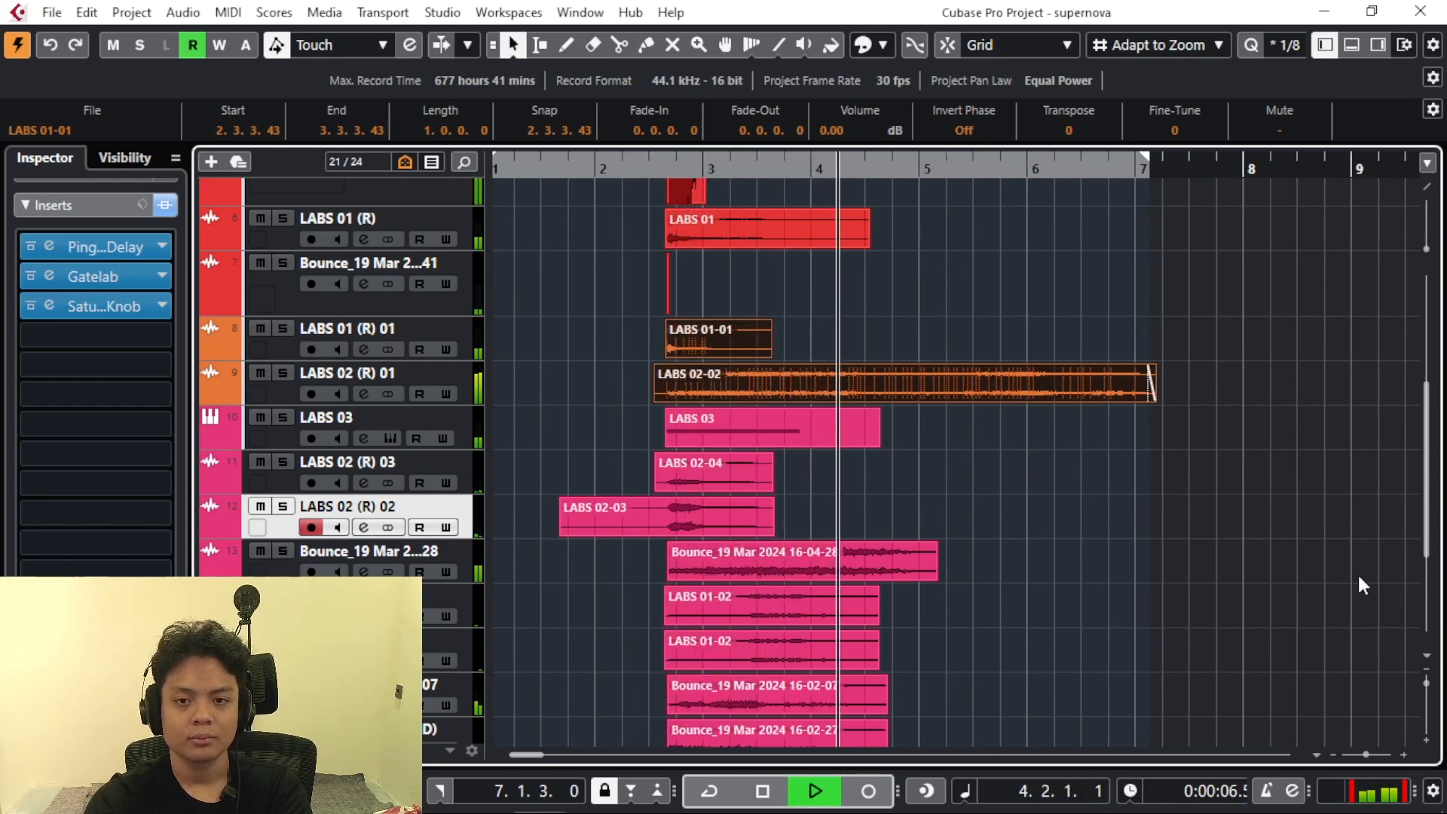
key("space")
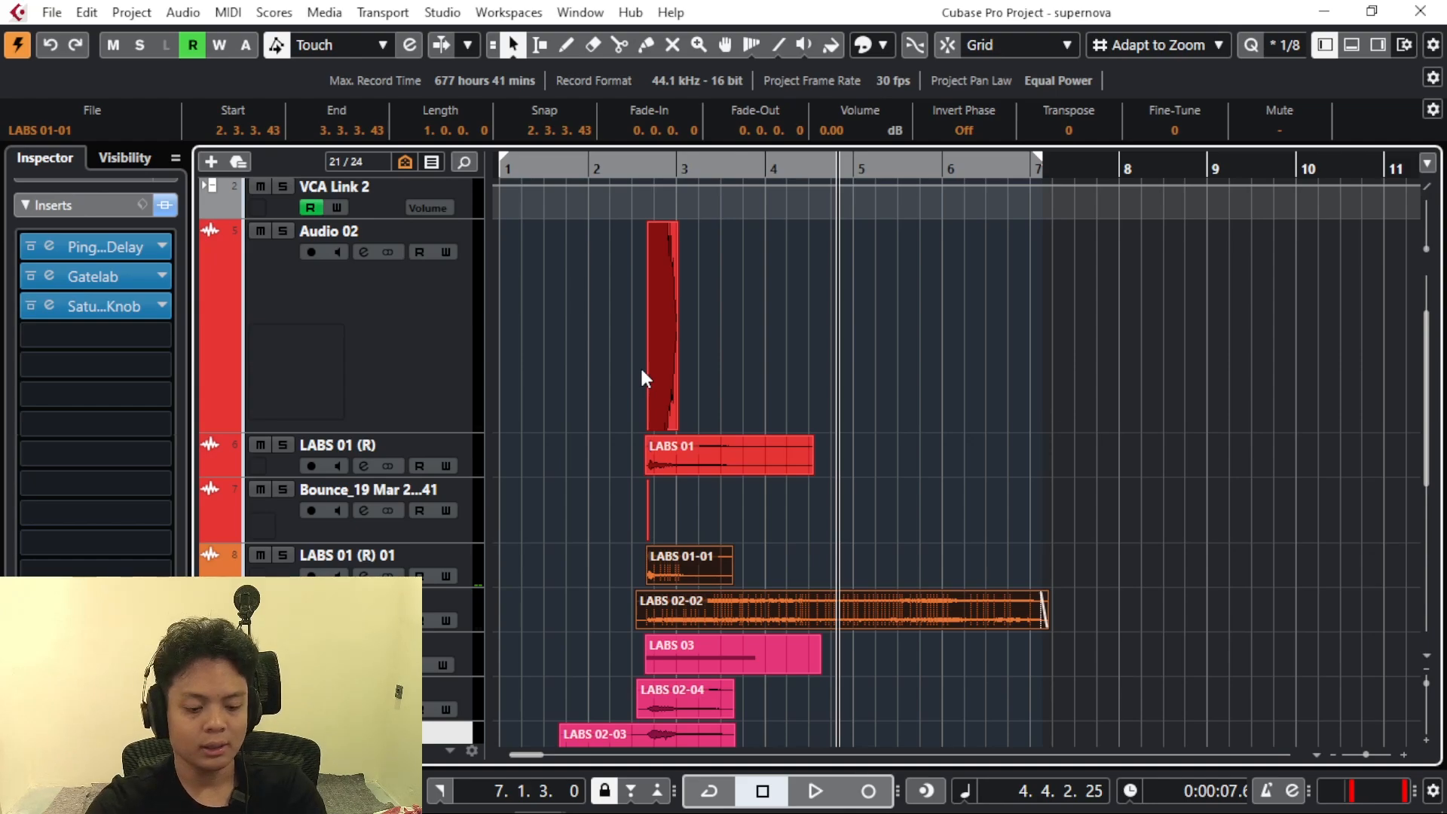
- Select the clip on the Audio 02 track and raise its volume to 24 dB
left_click(396, 357)
scroll(568, 246, "up", 12)
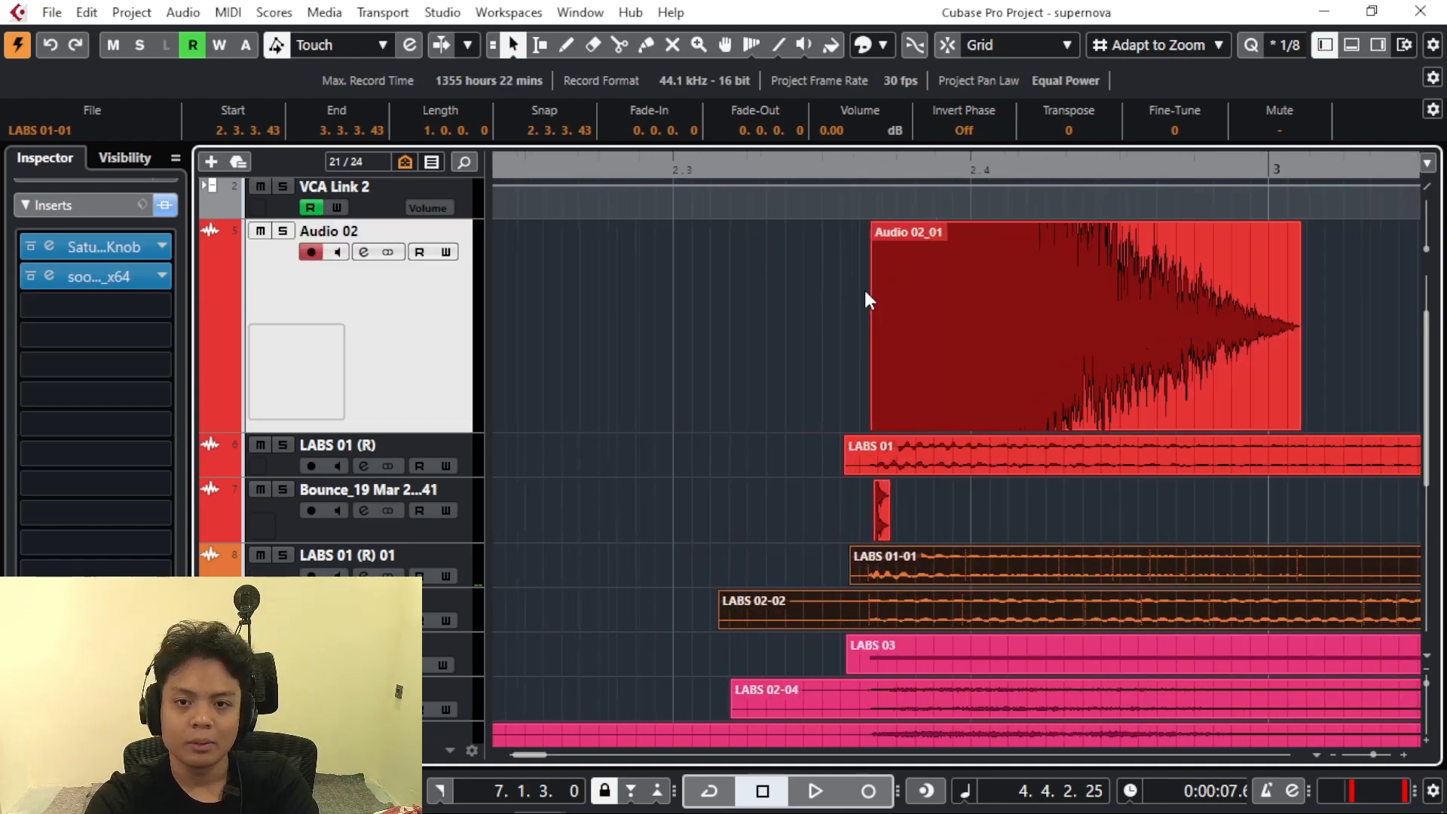
left_click(831, 300)
scroll(783, 295, "up", 5)
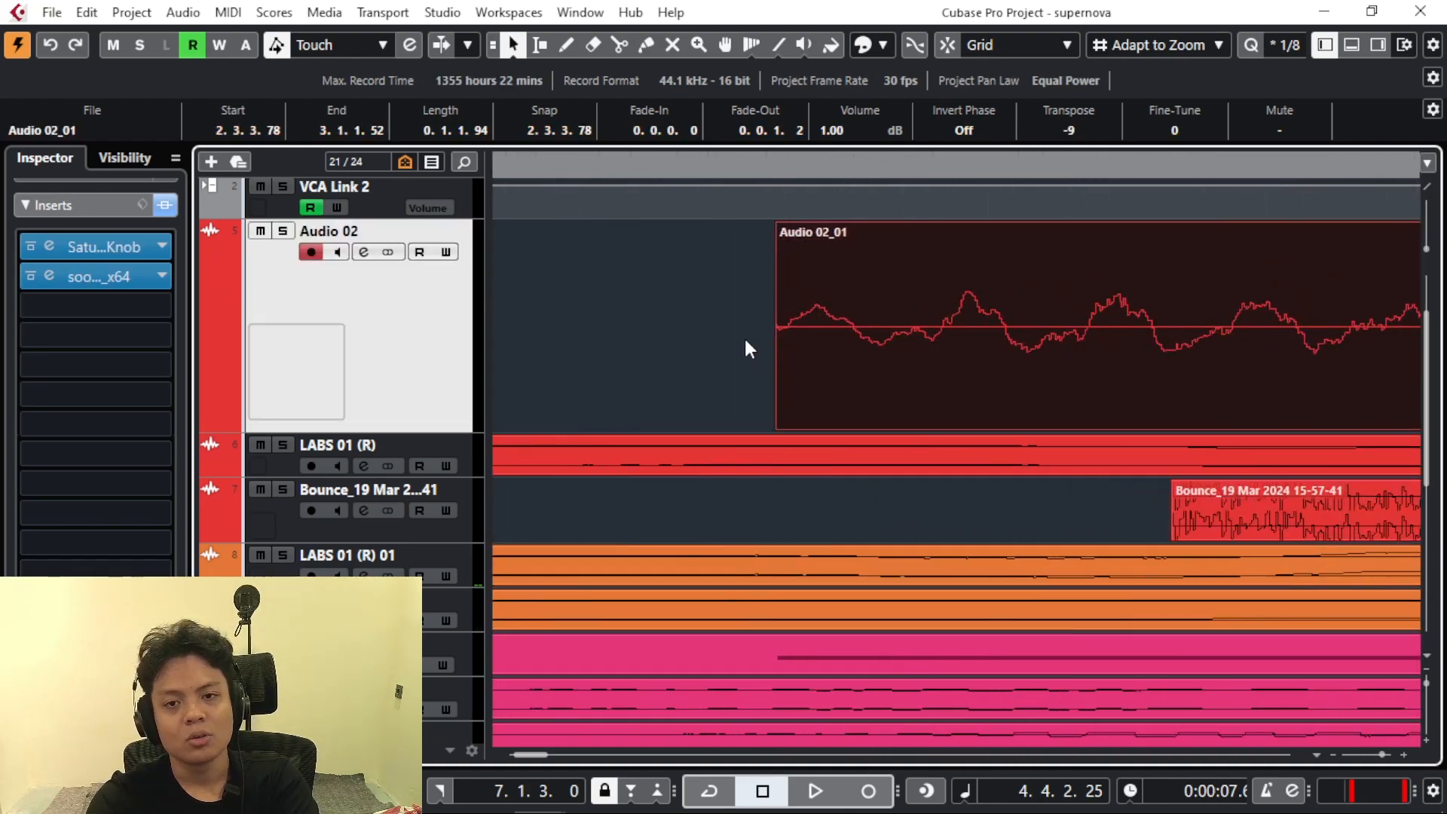
scroll(951, 335, "down", 3)
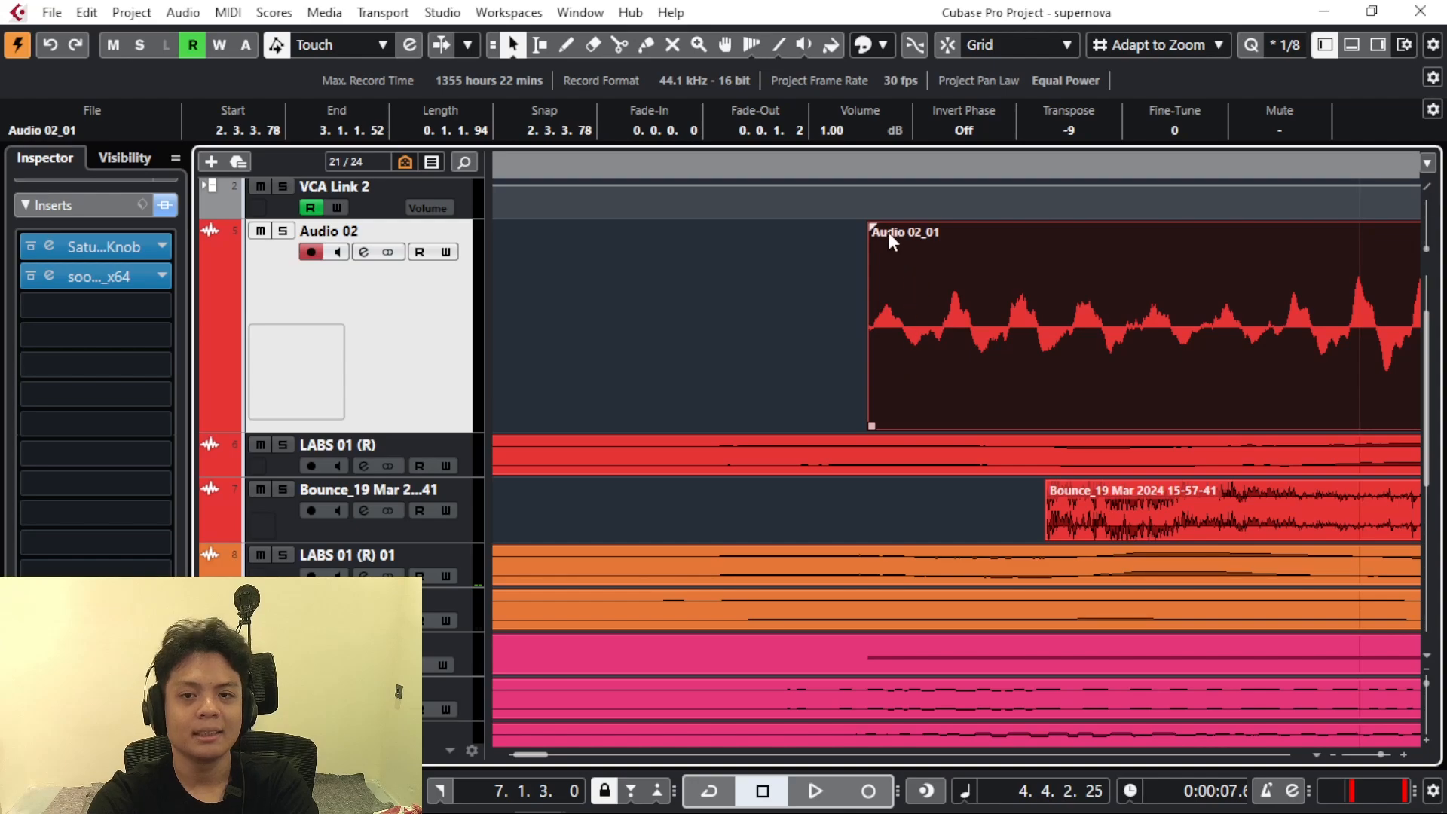
left_click_drag(873, 226, 822, 255)
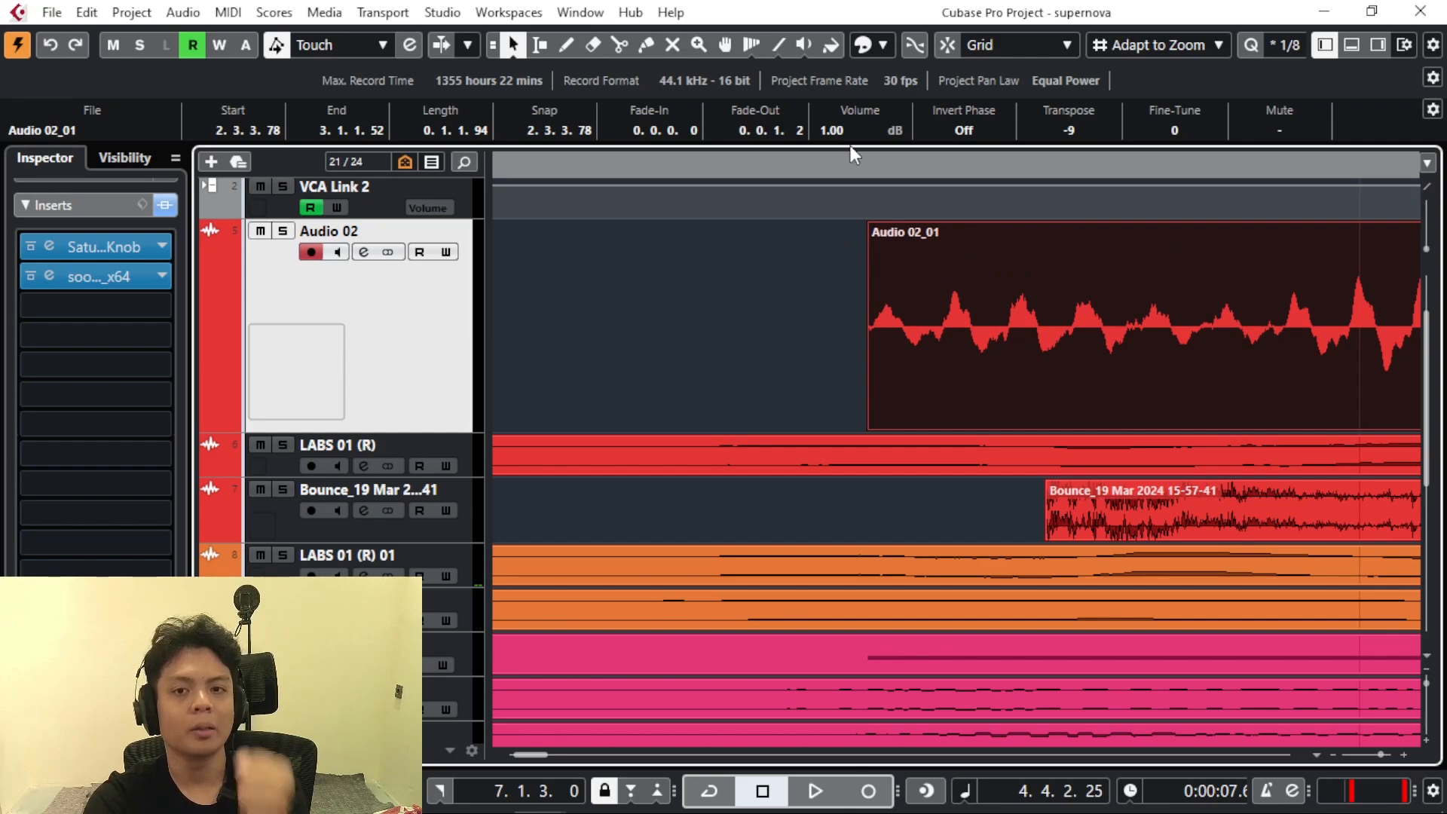
scroll(848, 130, "up", 20)
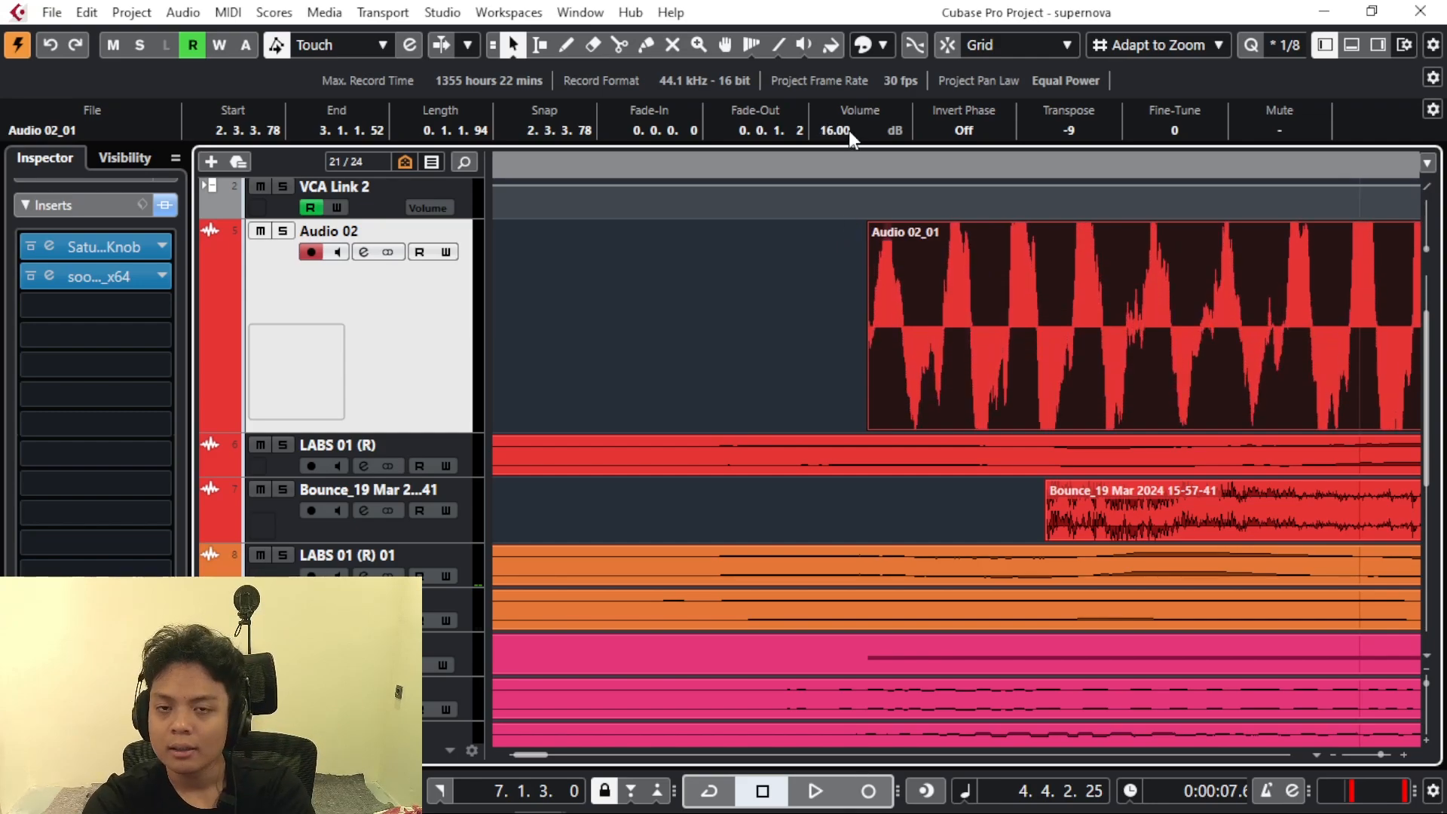
scroll(849, 130, "up", 1)
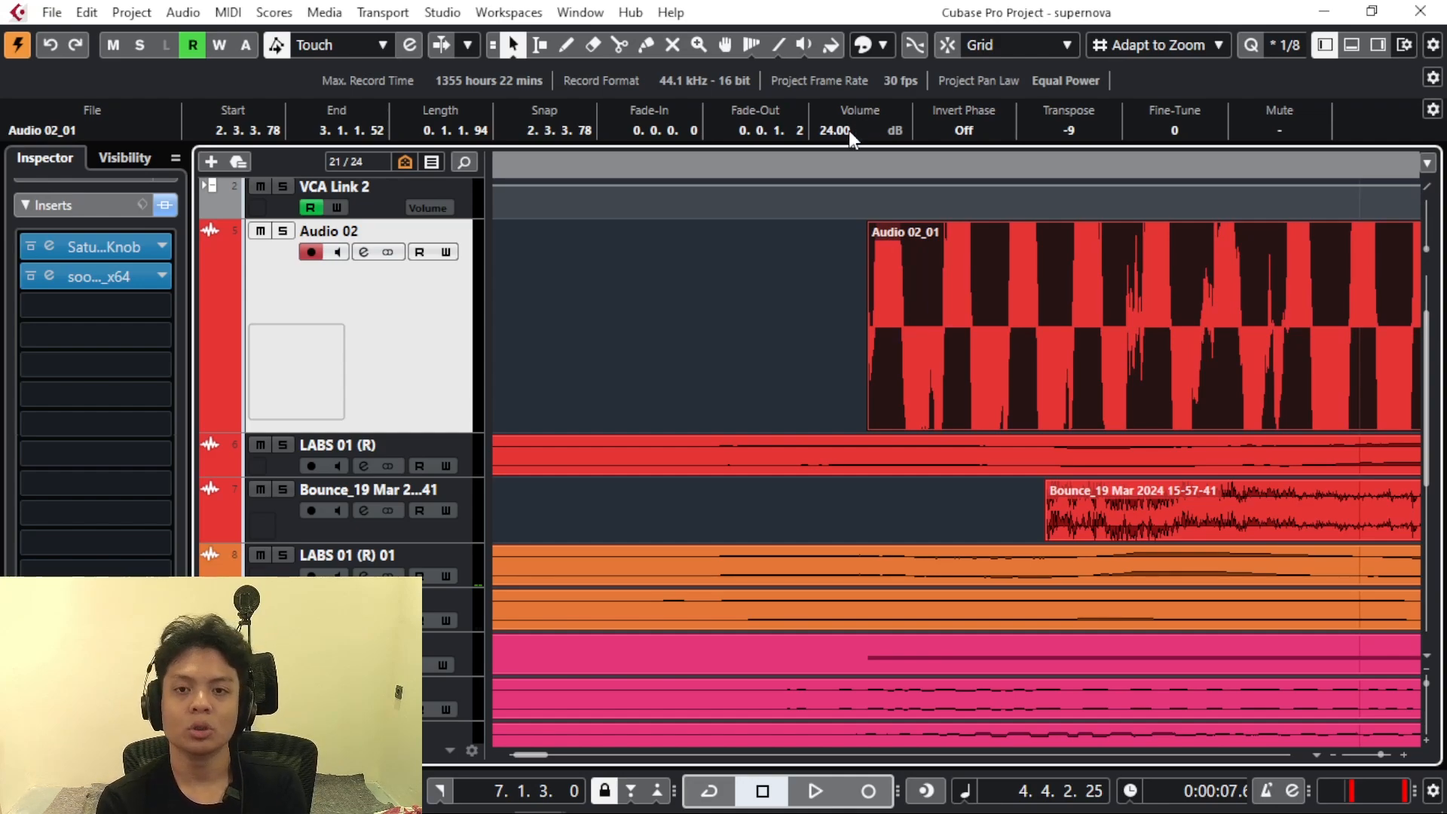
- Solo the Audio 02 track and bypass both of its insert effects
left_click(283, 231)
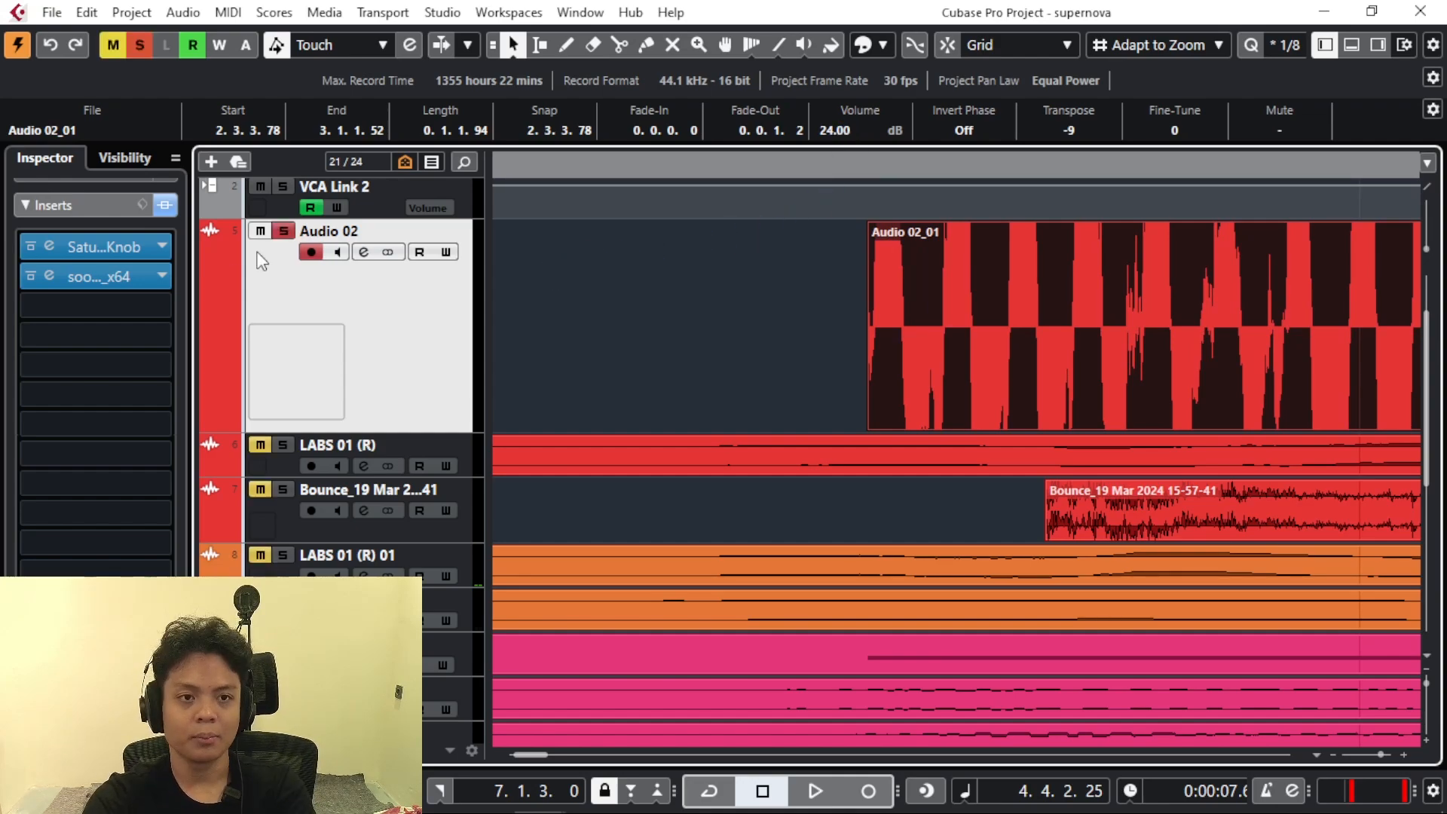
left_click(31, 249)
left_click(30, 274)
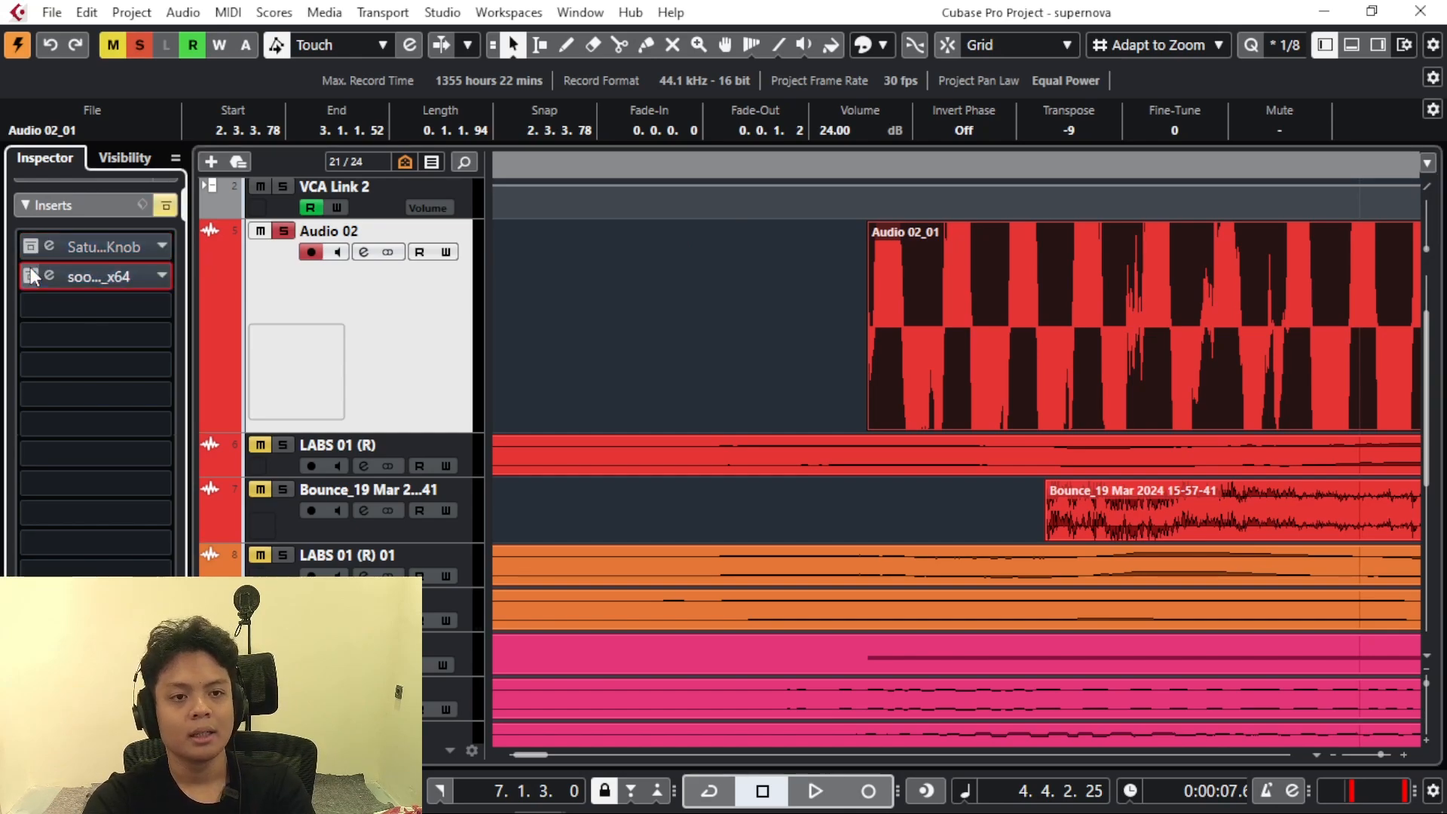
- Set the Audio 02 clip's transpose to 0 and volume to -14 dB, and play it from just before its start
left_click(1001, 266)
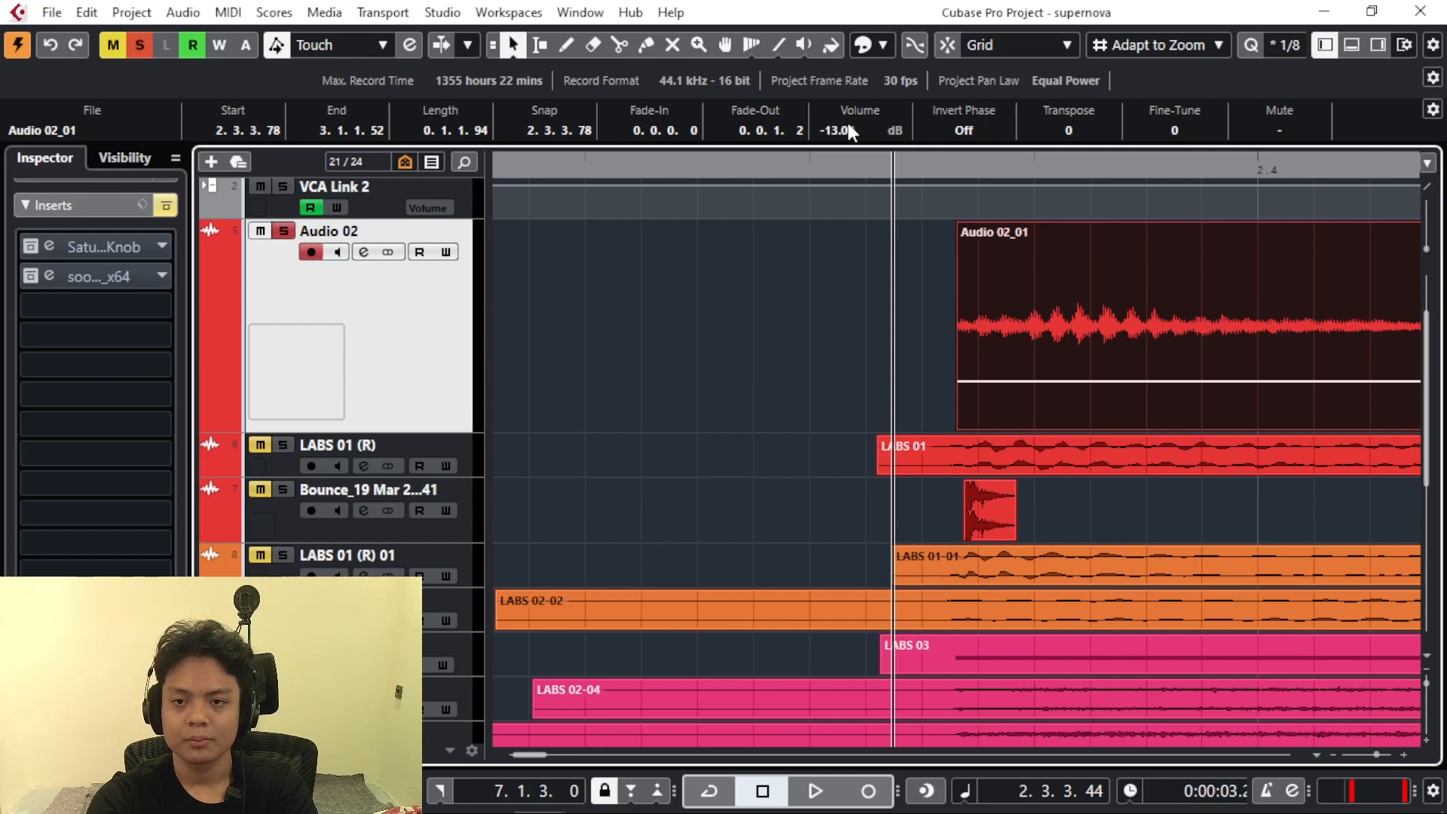
key("space")
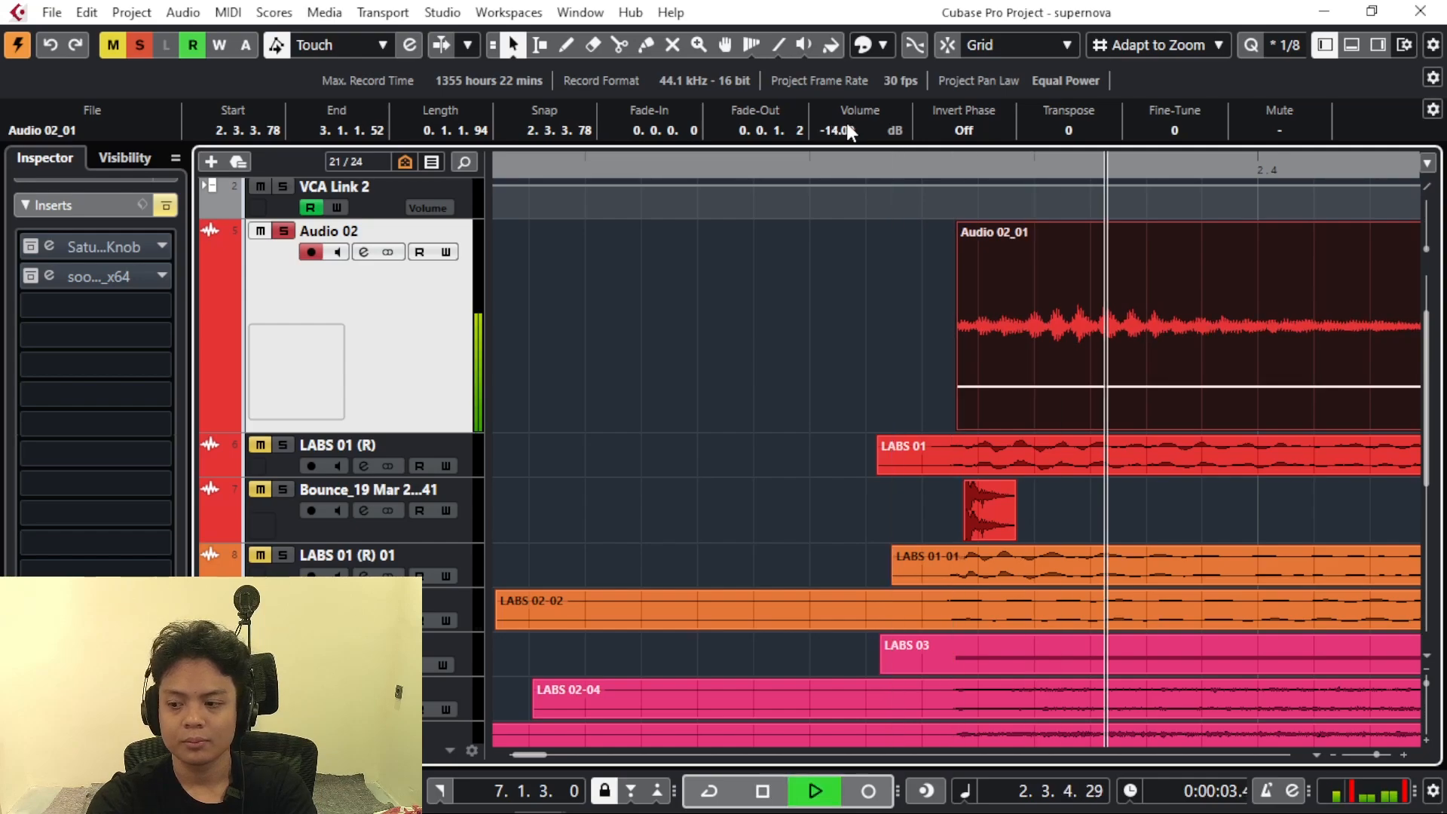
scroll(838, 228, "down", 3)
key("space")
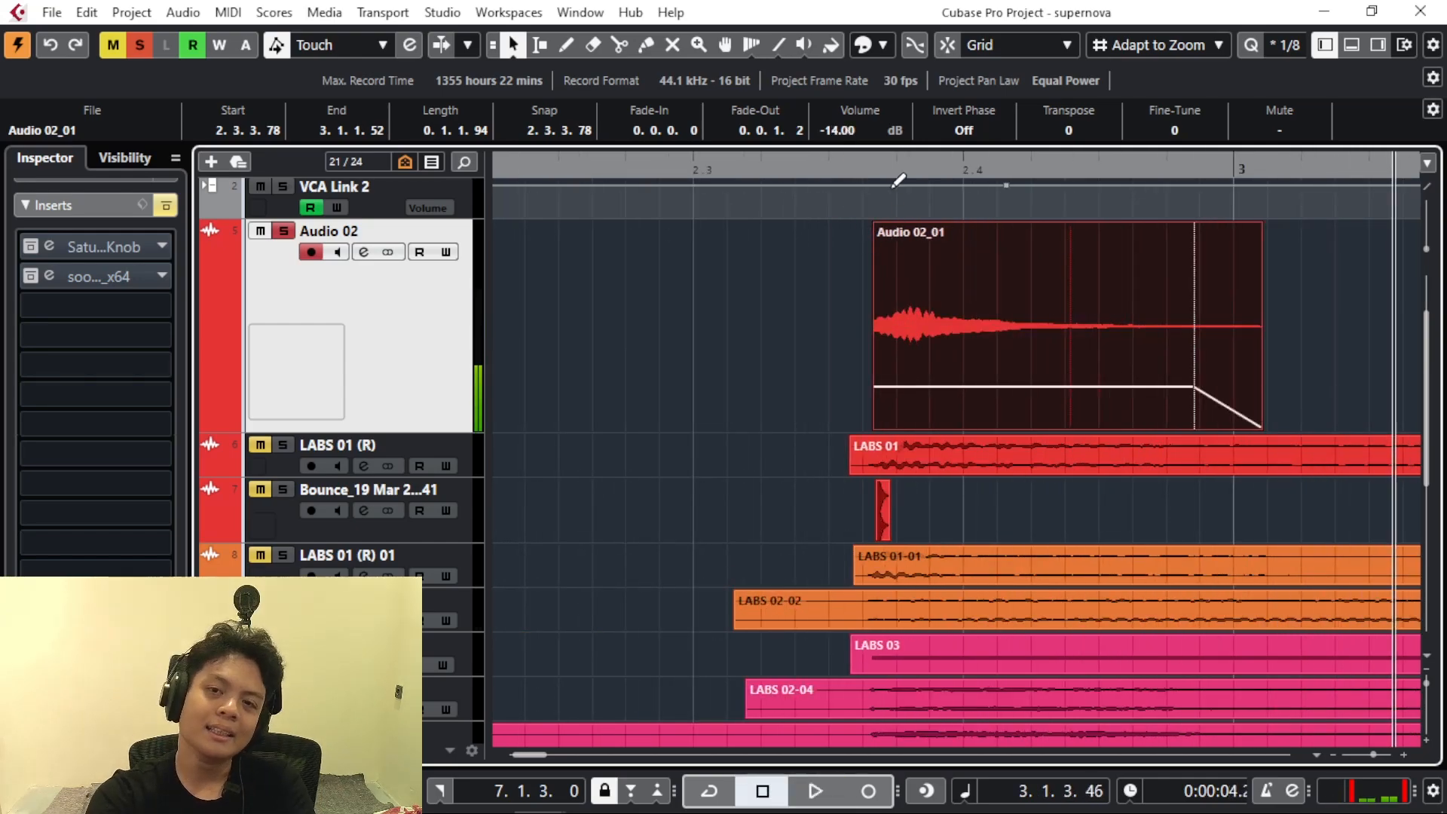
- Raise the Audio 02 clip's volume to 24 dB and set its transpose to -9
left_click_drag(905, 166, 763, 413)
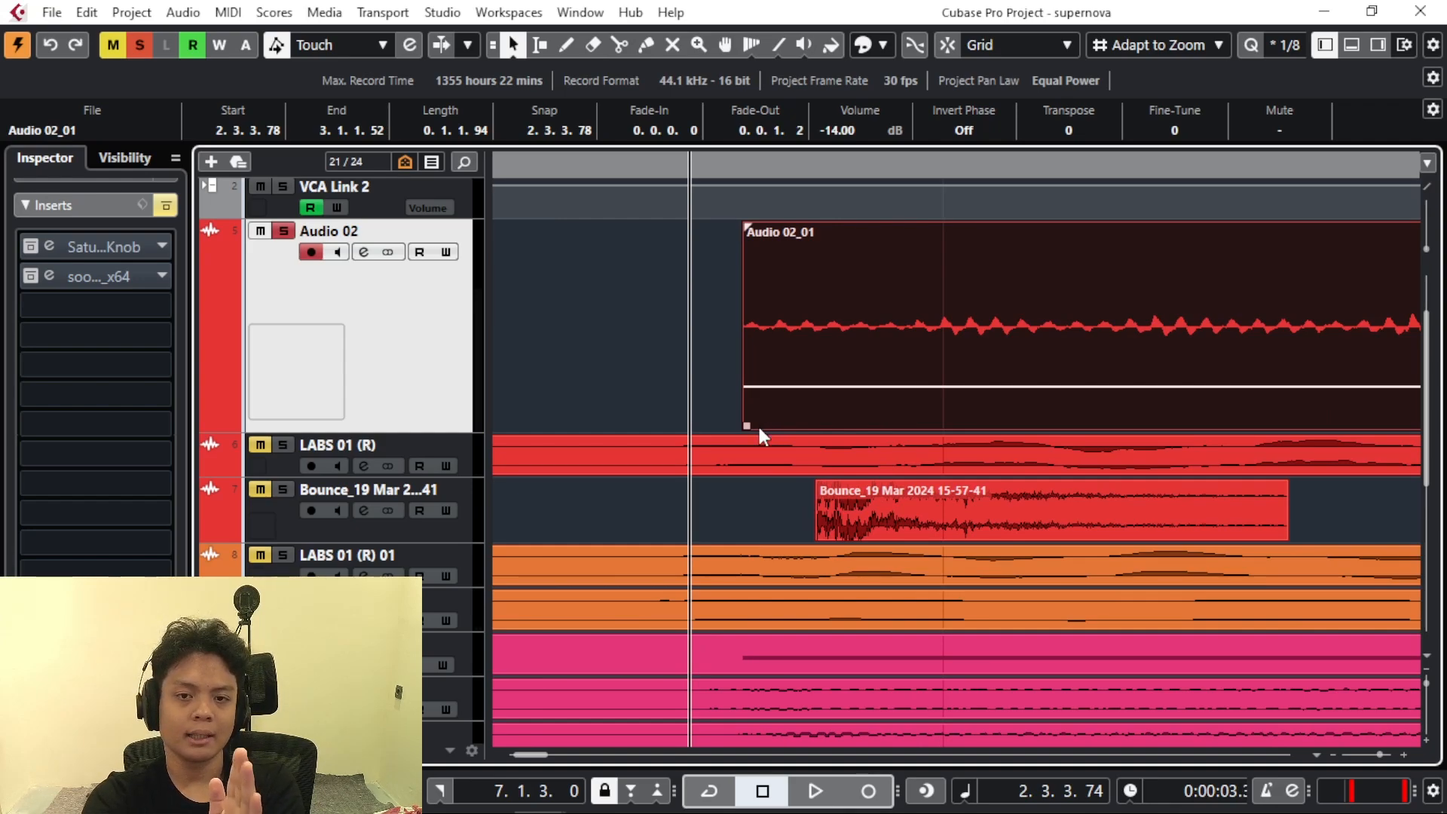
left_click_drag(757, 423, 871, 141)
scroll(870, 138, "up", 20)
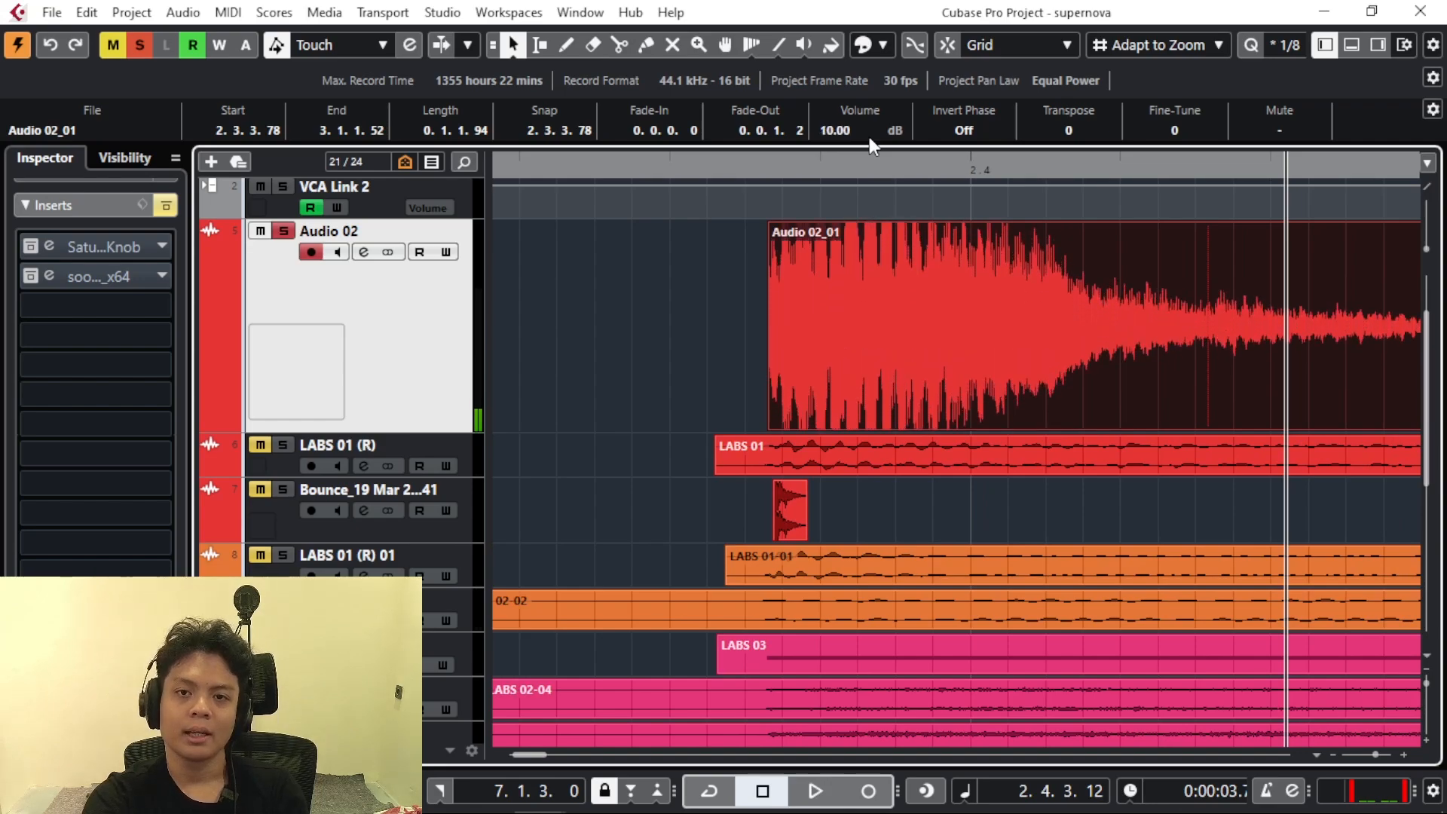
scroll(871, 143, "up", 5)
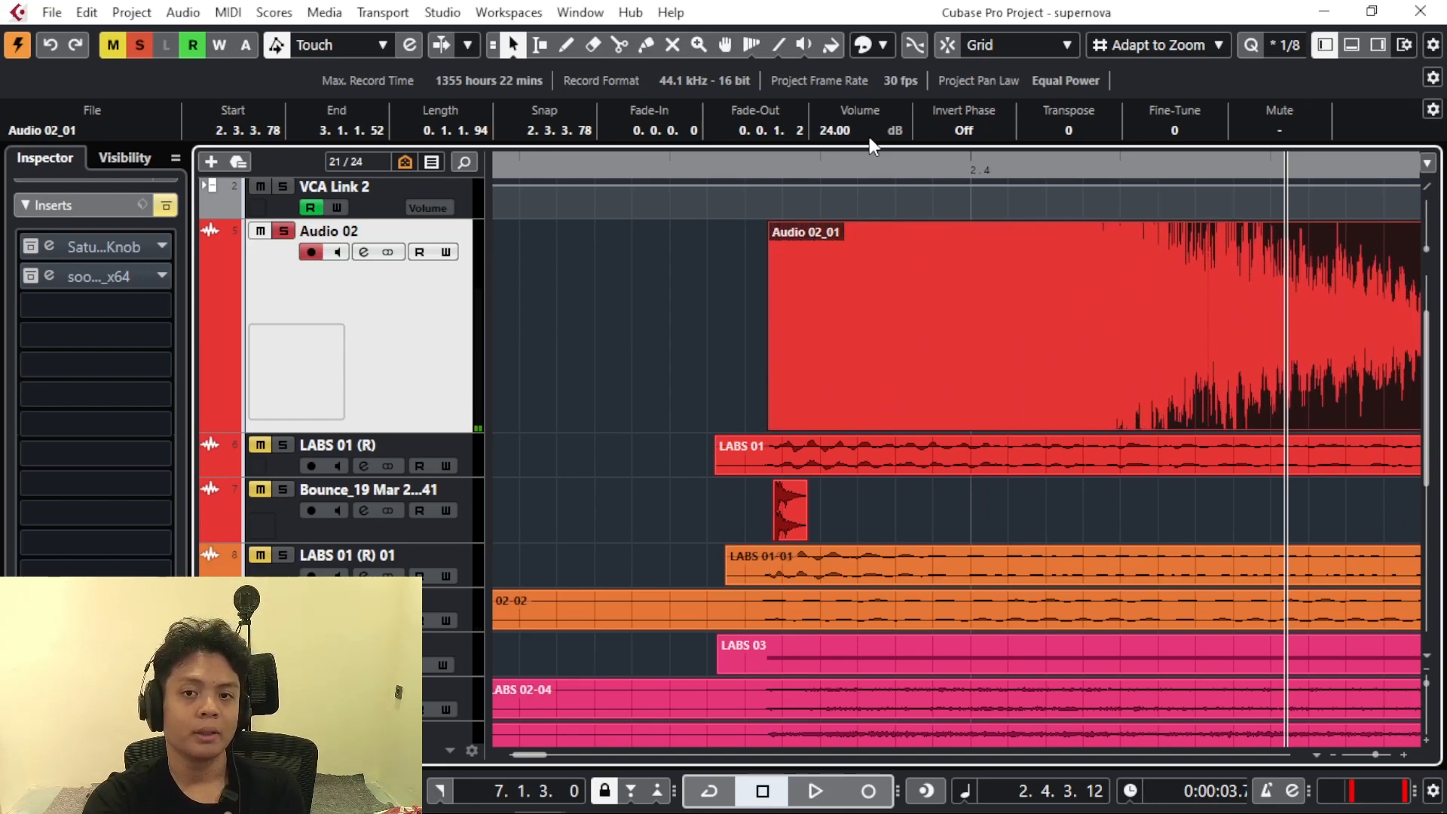
scroll(1081, 129, "up", 3)
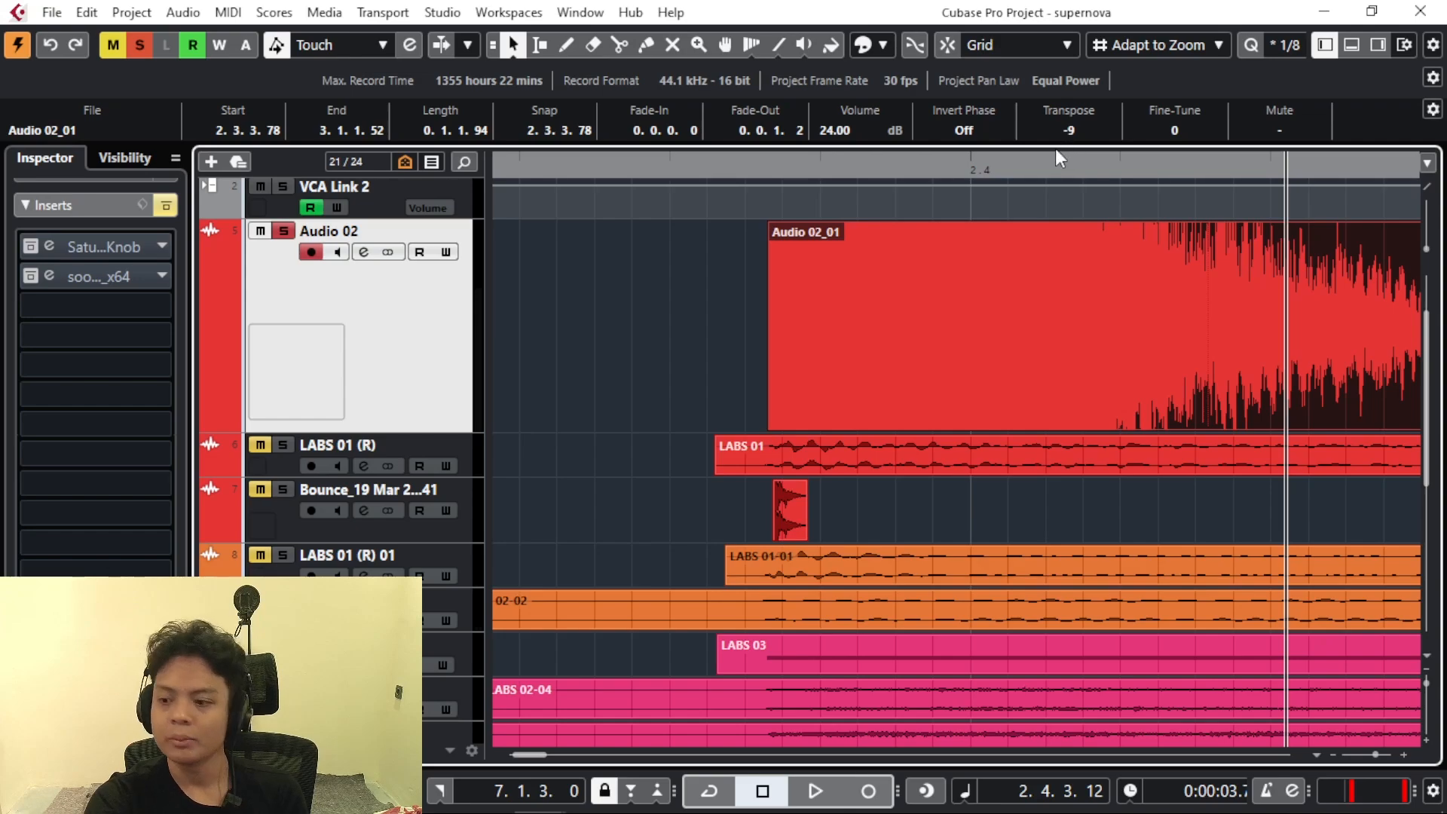
- Reactivate both insert effects on Audio 02 and play the soloed clip from just before its start
left_click(32, 243)
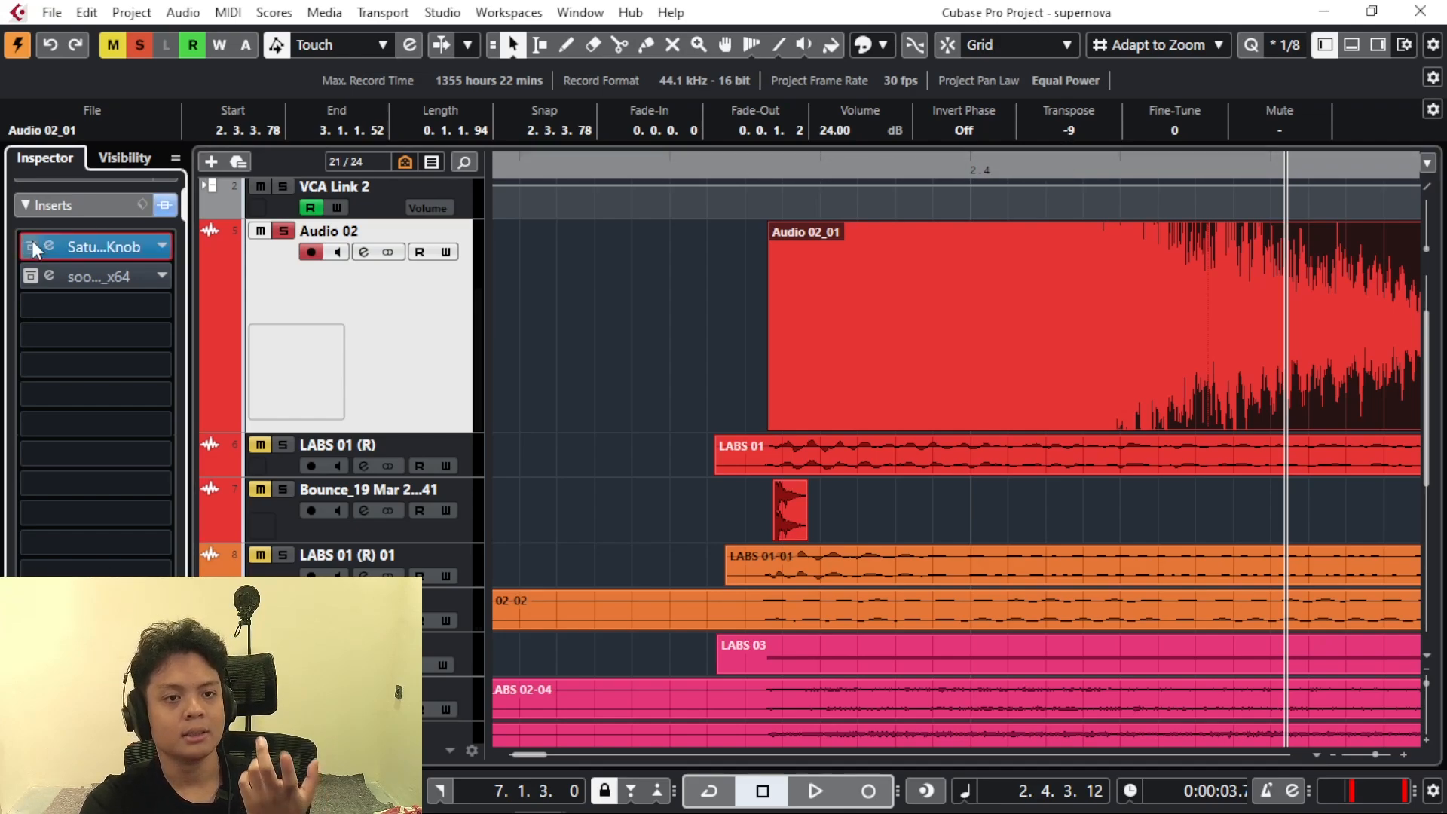
left_click(28, 276)
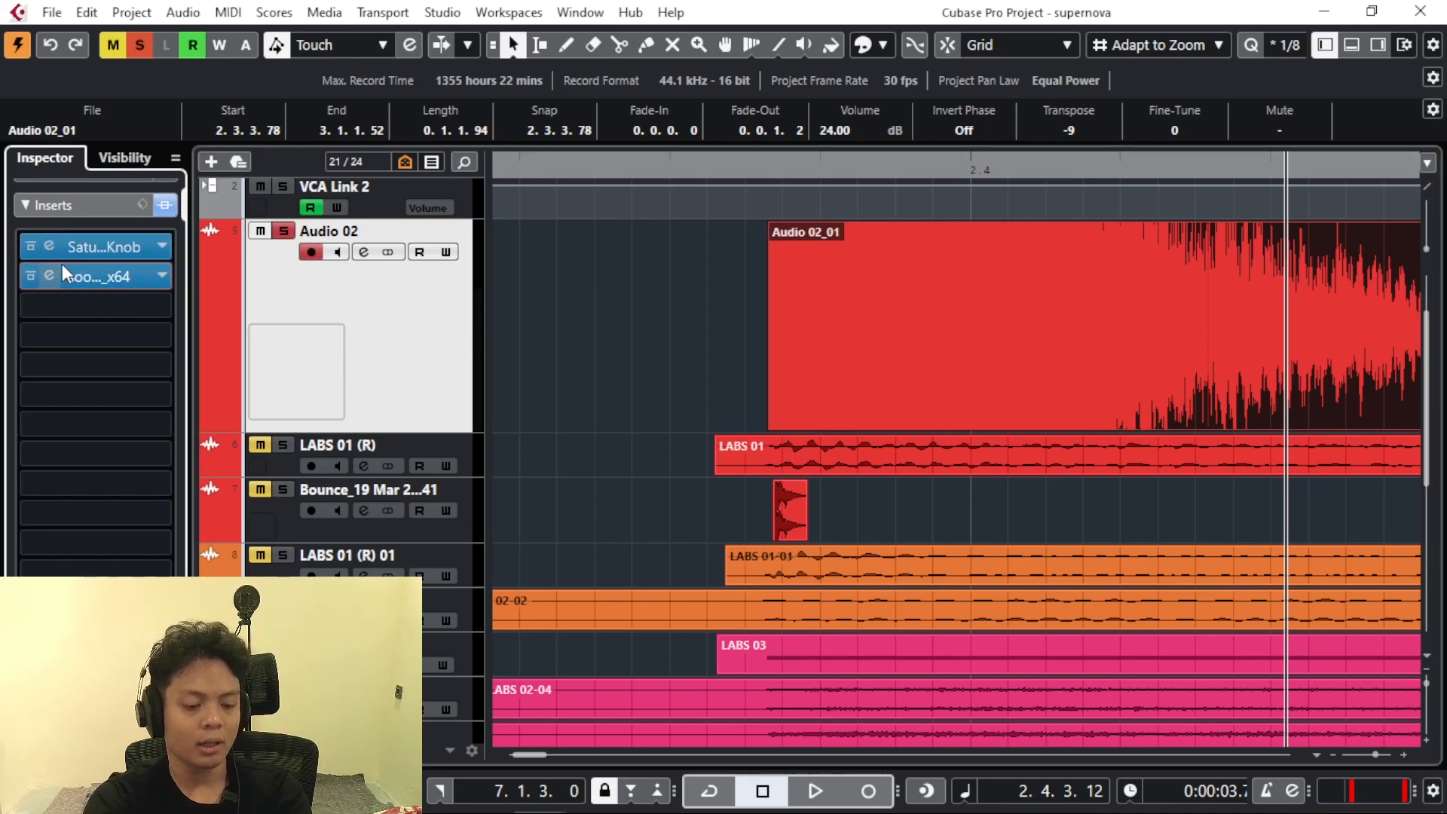
left_click(708, 167)
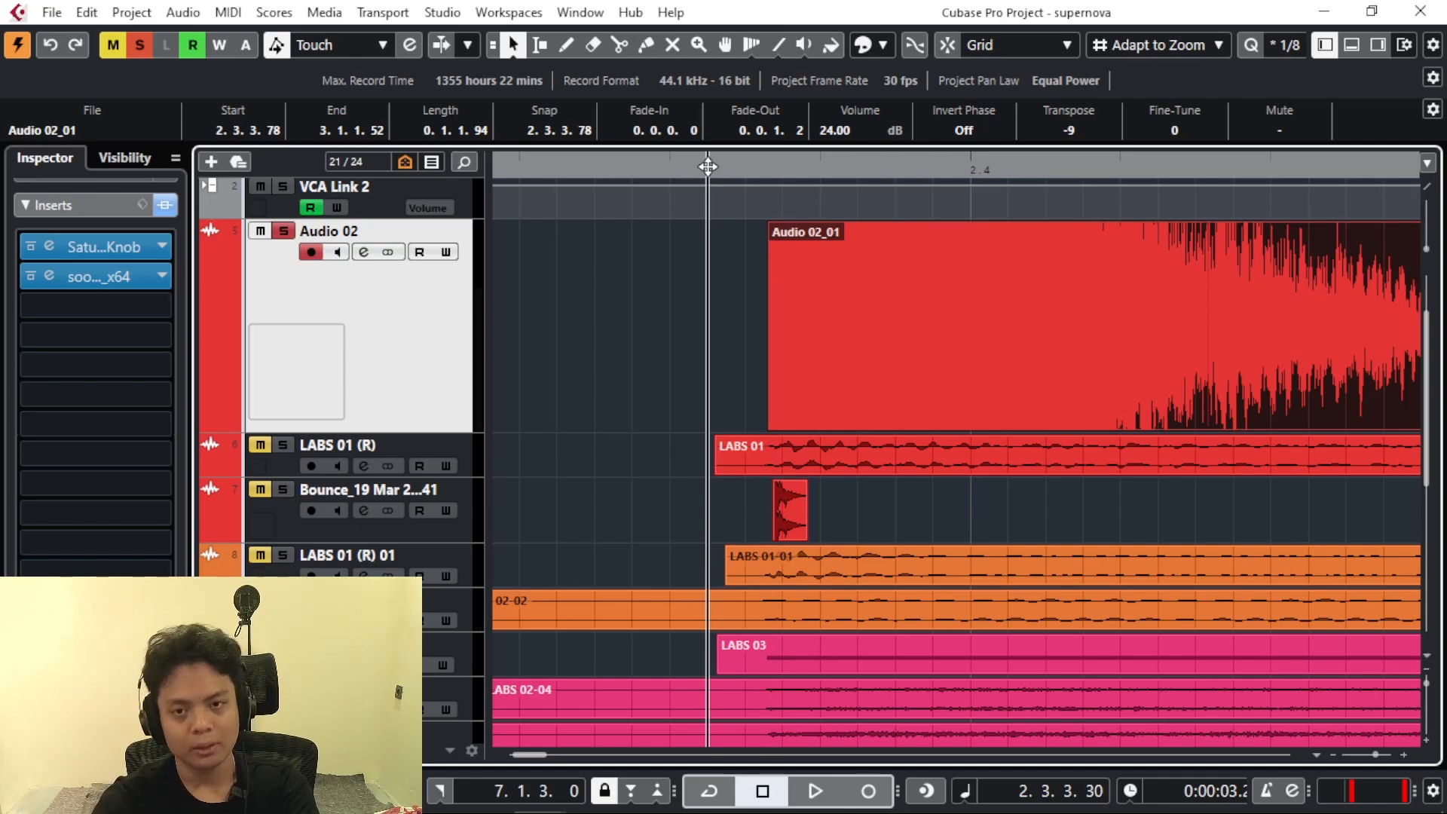
key("space")
key("g")
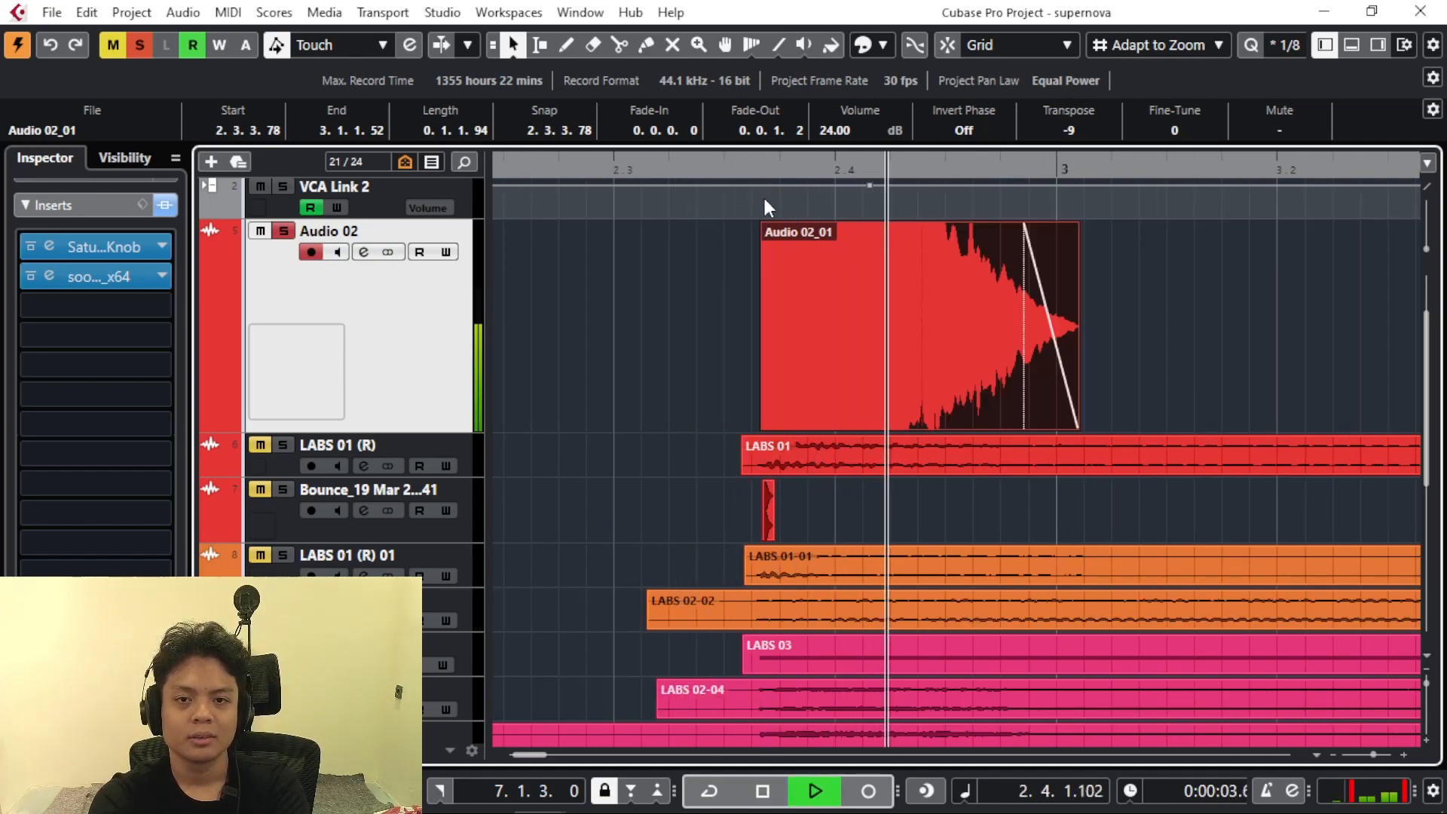
key("space")
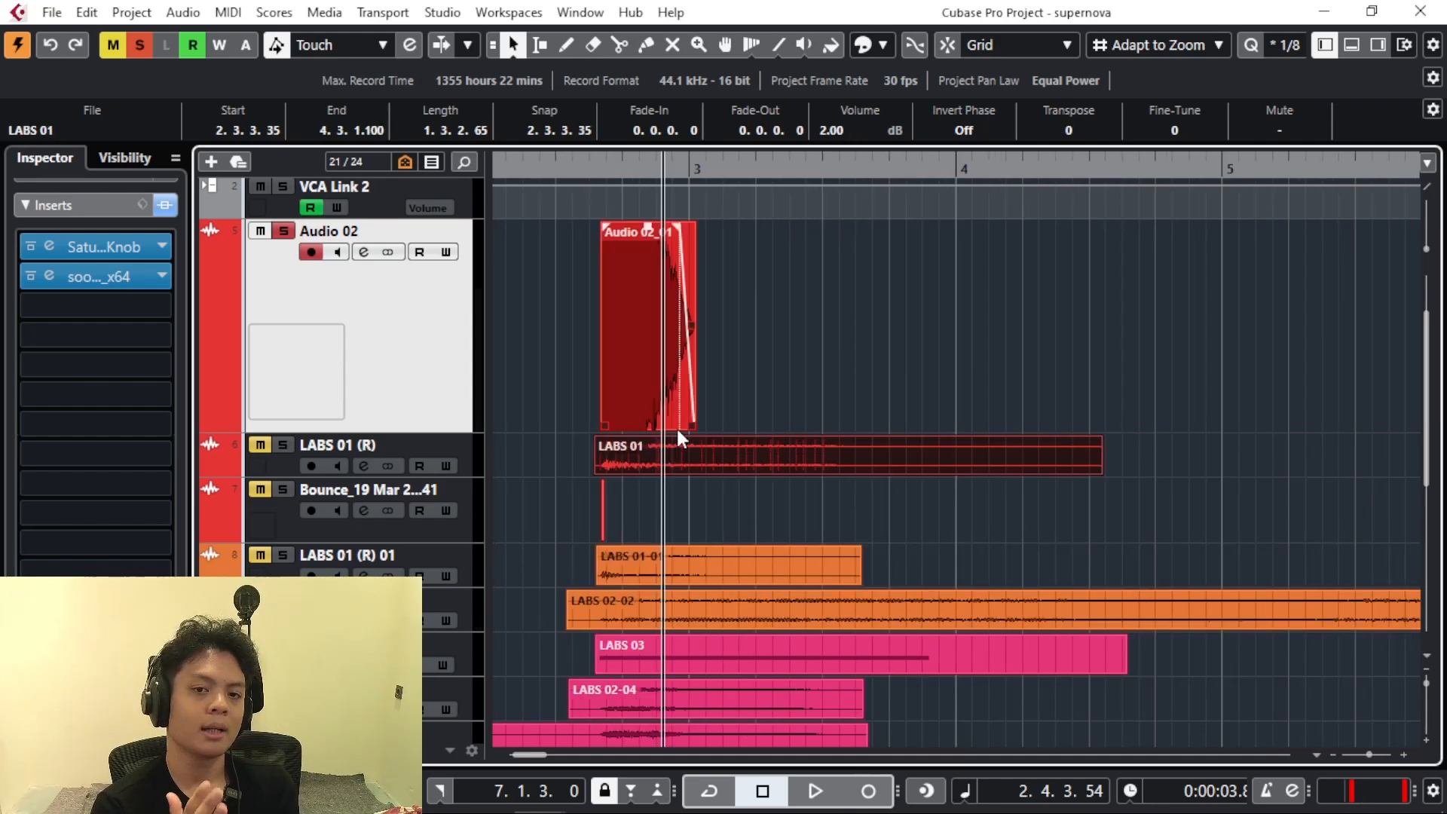
- Move the solo from Audio 02 to the orange tracks LABS 01 (R) 01 and LABS 02 (R) 01, and place the playhead between beats 2.3 and 2.4
scroll(505, 472, "down", 3)
left_click(464, 459)
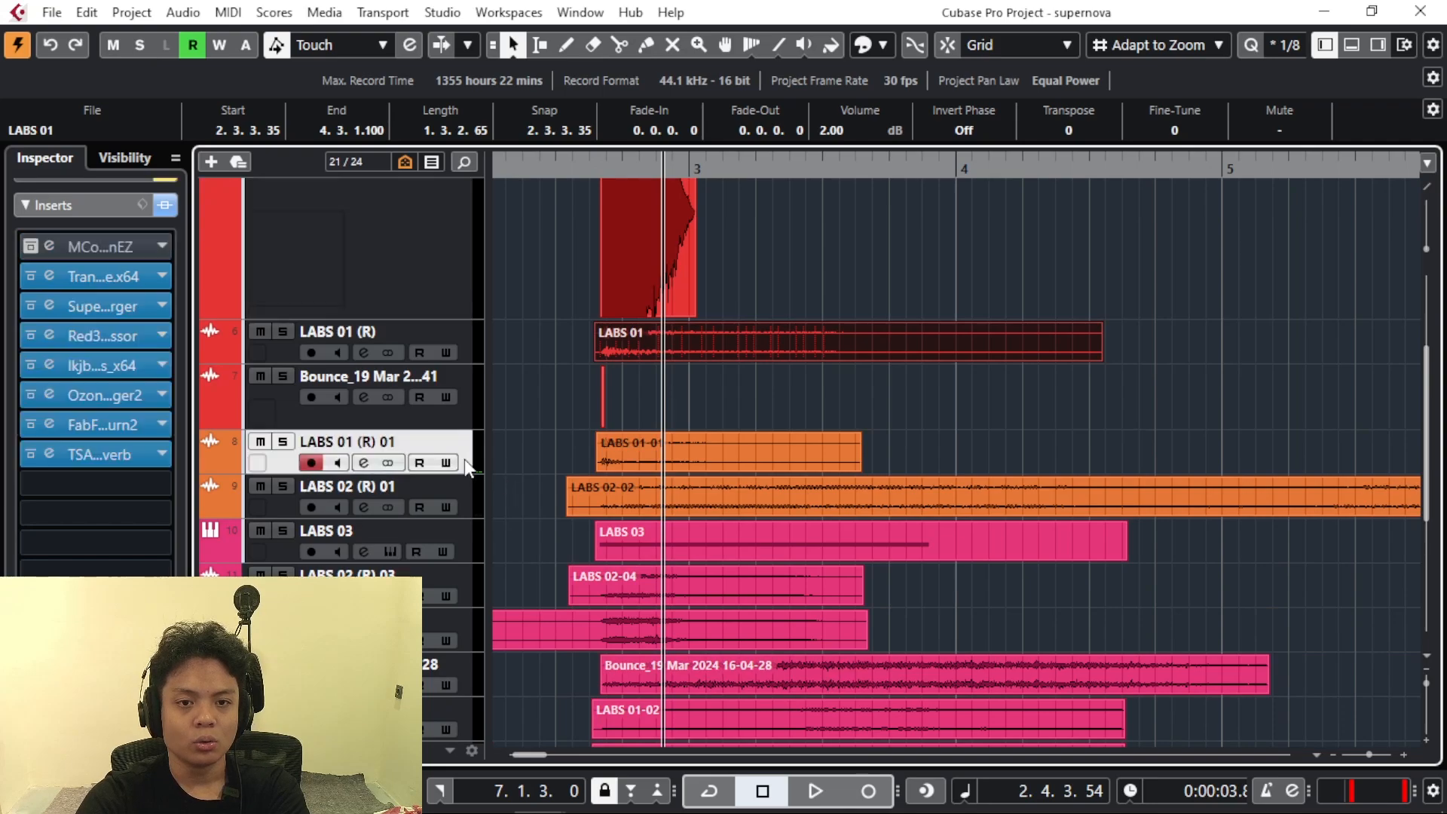
left_click(462, 501)
left_click_drag(570, 167, 571, 188)
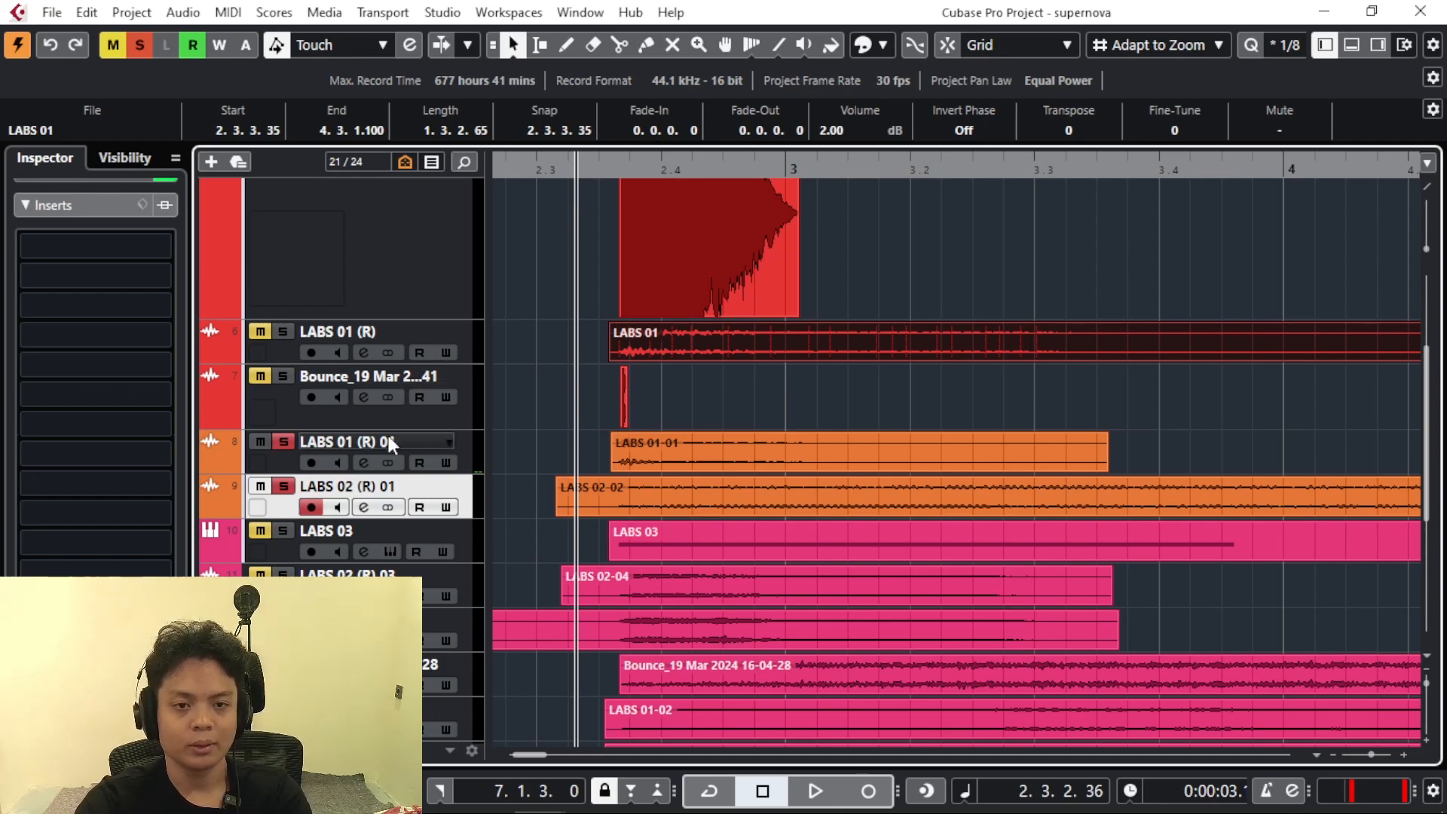
- Keep only LABS 01 (R) 01 soloed, bypass all its inserts, and play its dry sound twice from before the clip
left_click(463, 447)
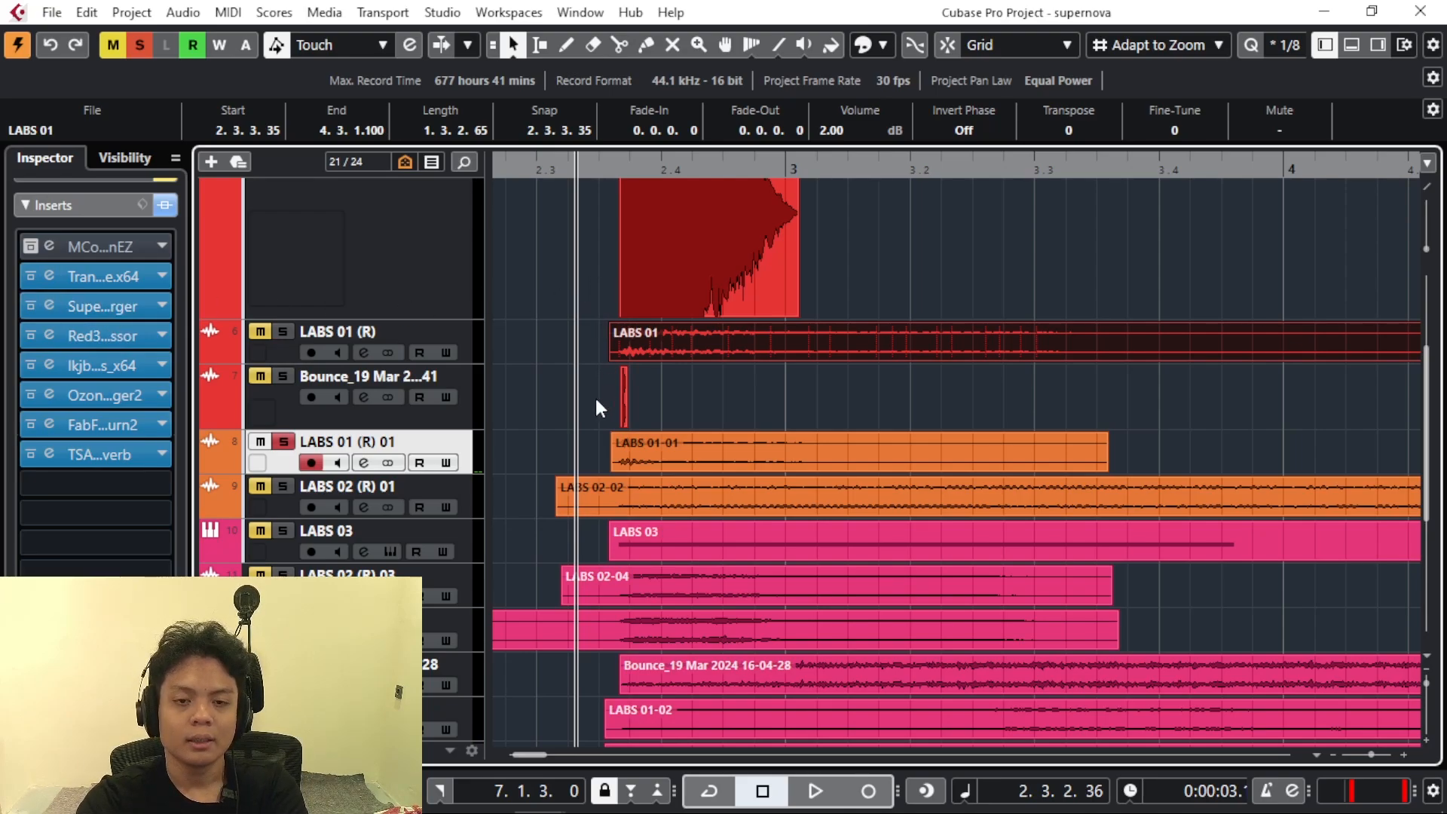
left_click(165, 205)
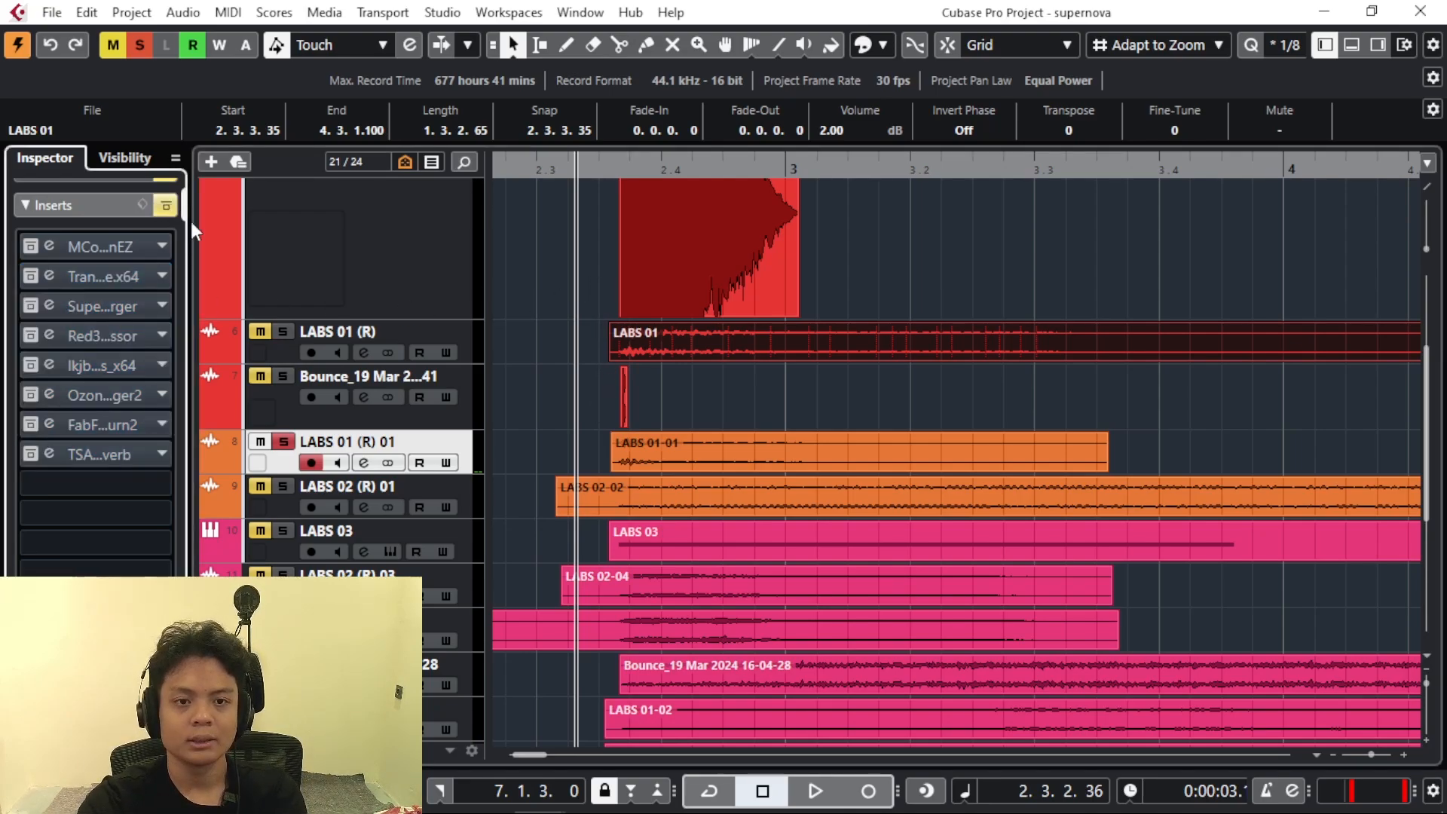
key("space")
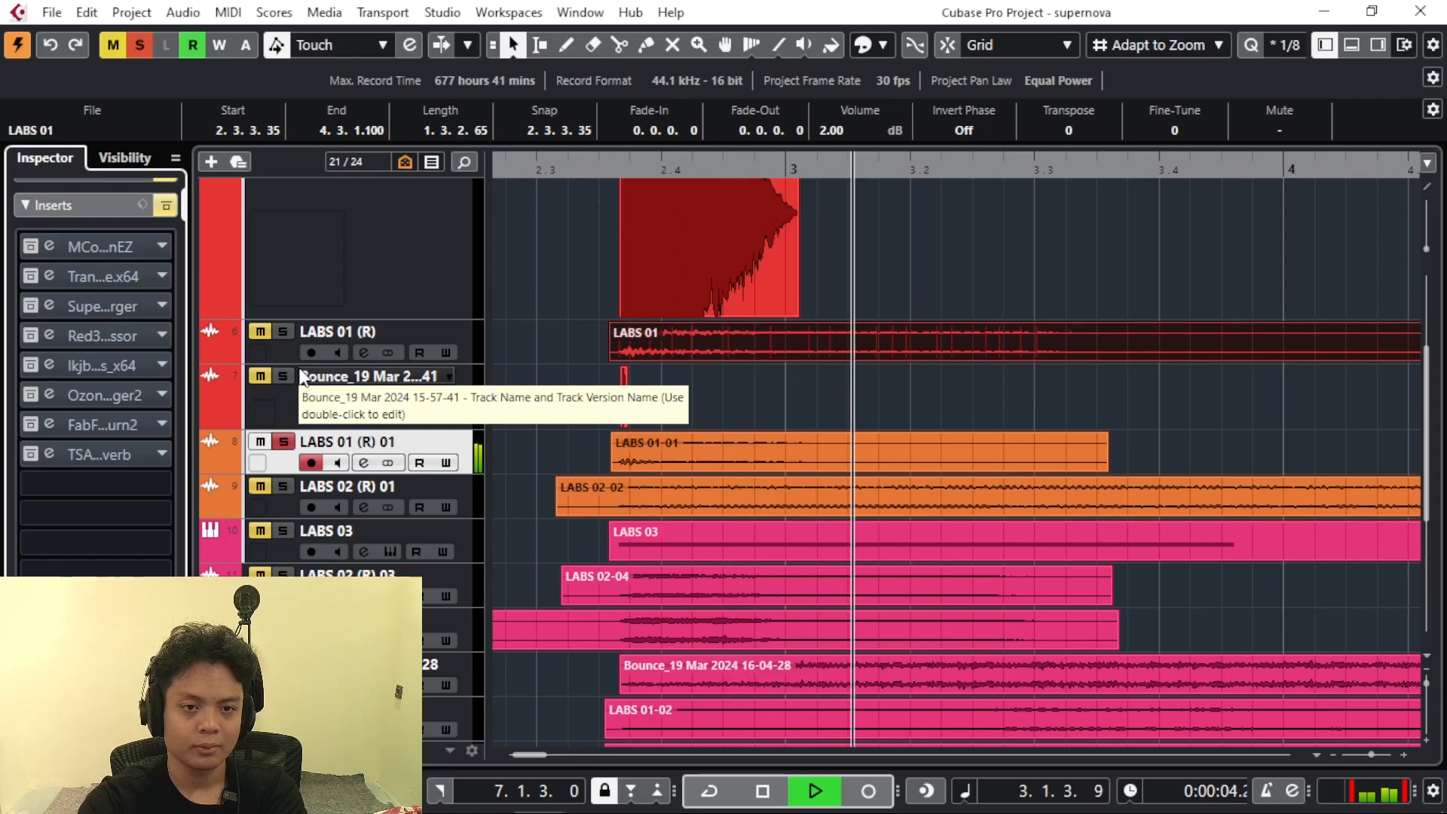
key("space")
left_click(579, 169)
key("space")
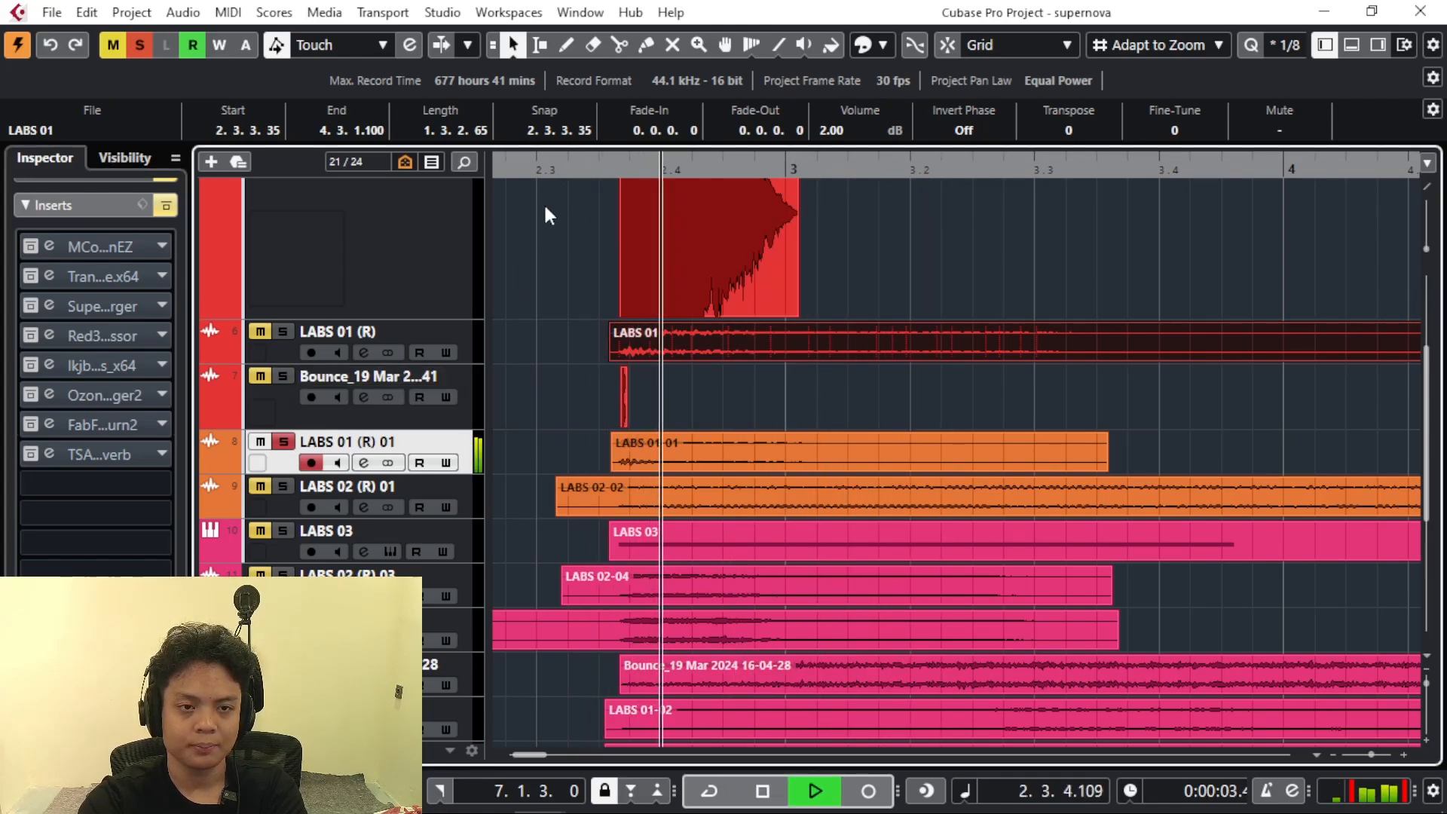
key("space")
- Reactivate the inserts on LABS 01 (R) 01 and play the processed clip for comparison
left_click(165, 205)
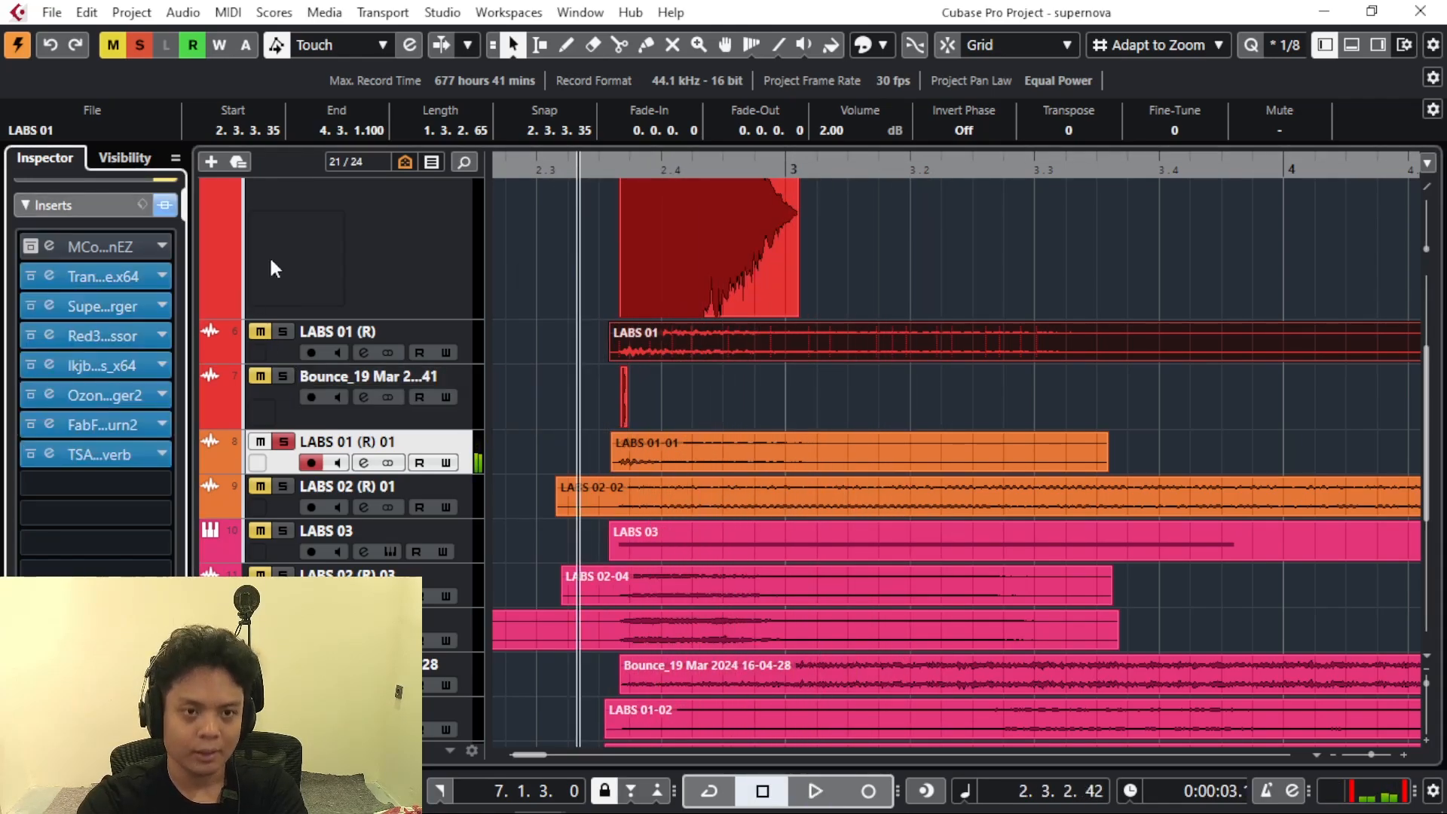
key("space")
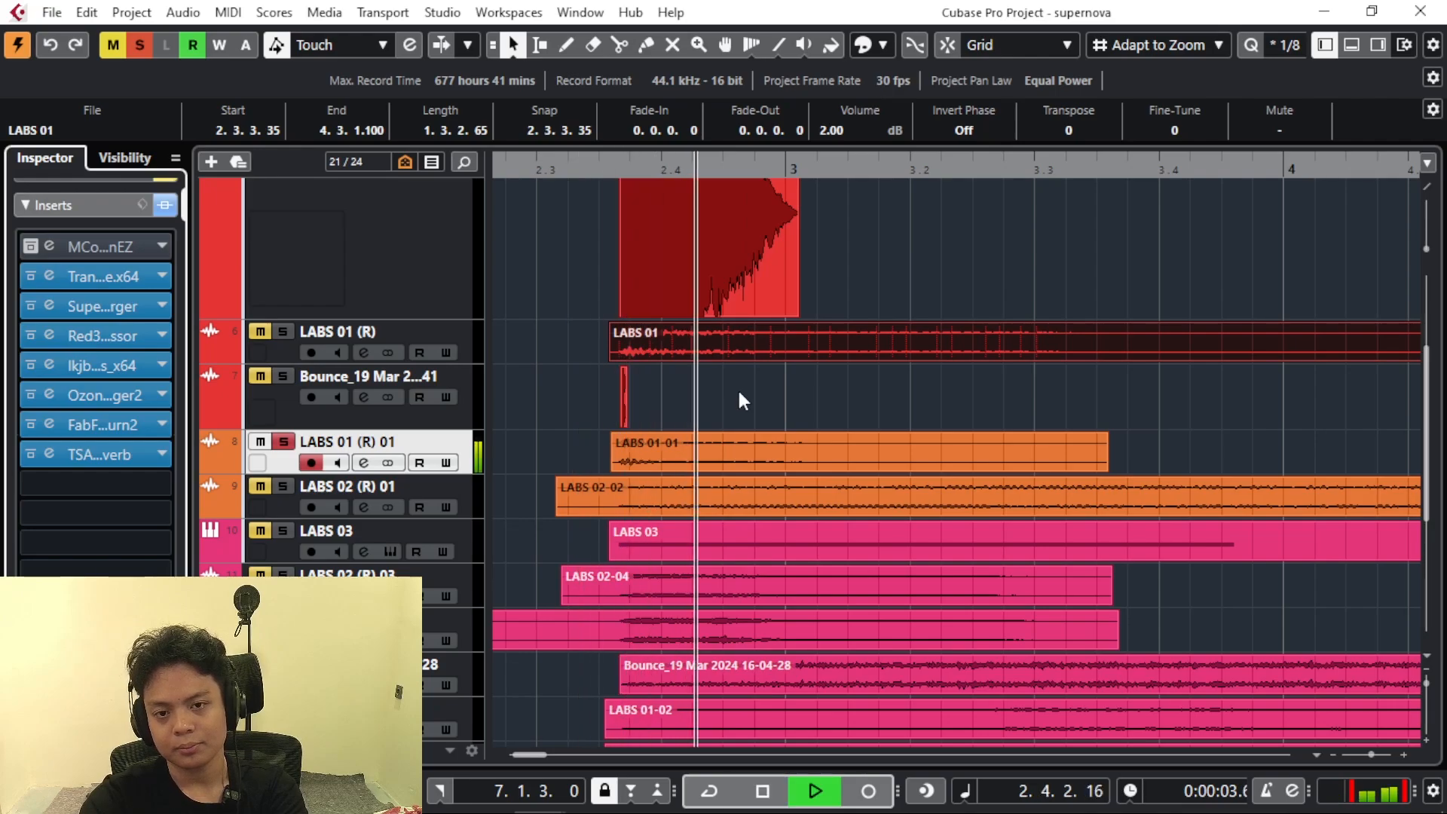
key("space")
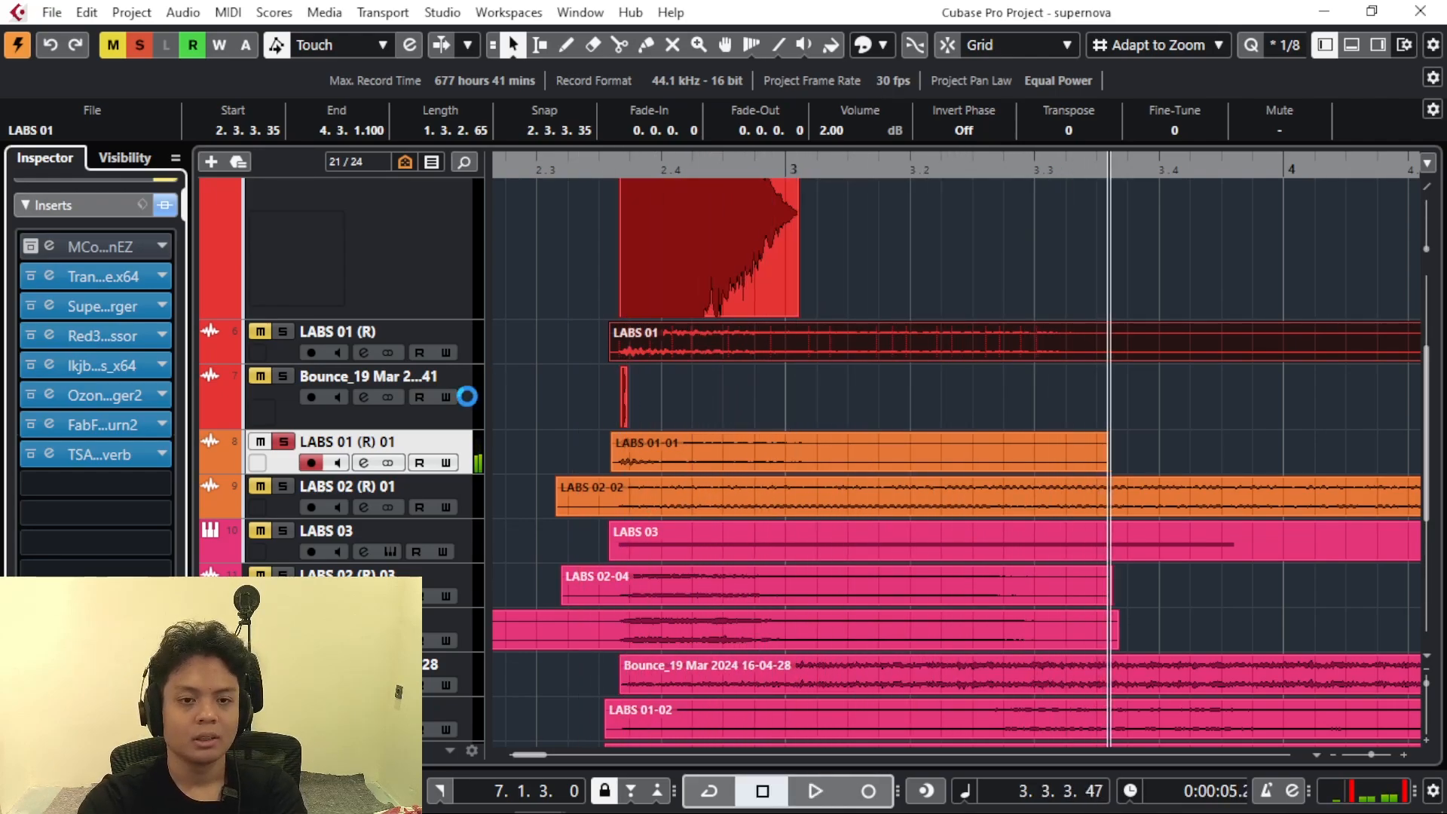
- Clear the orange track solos and select the pink instrument track LABS 03
left_click(284, 486)
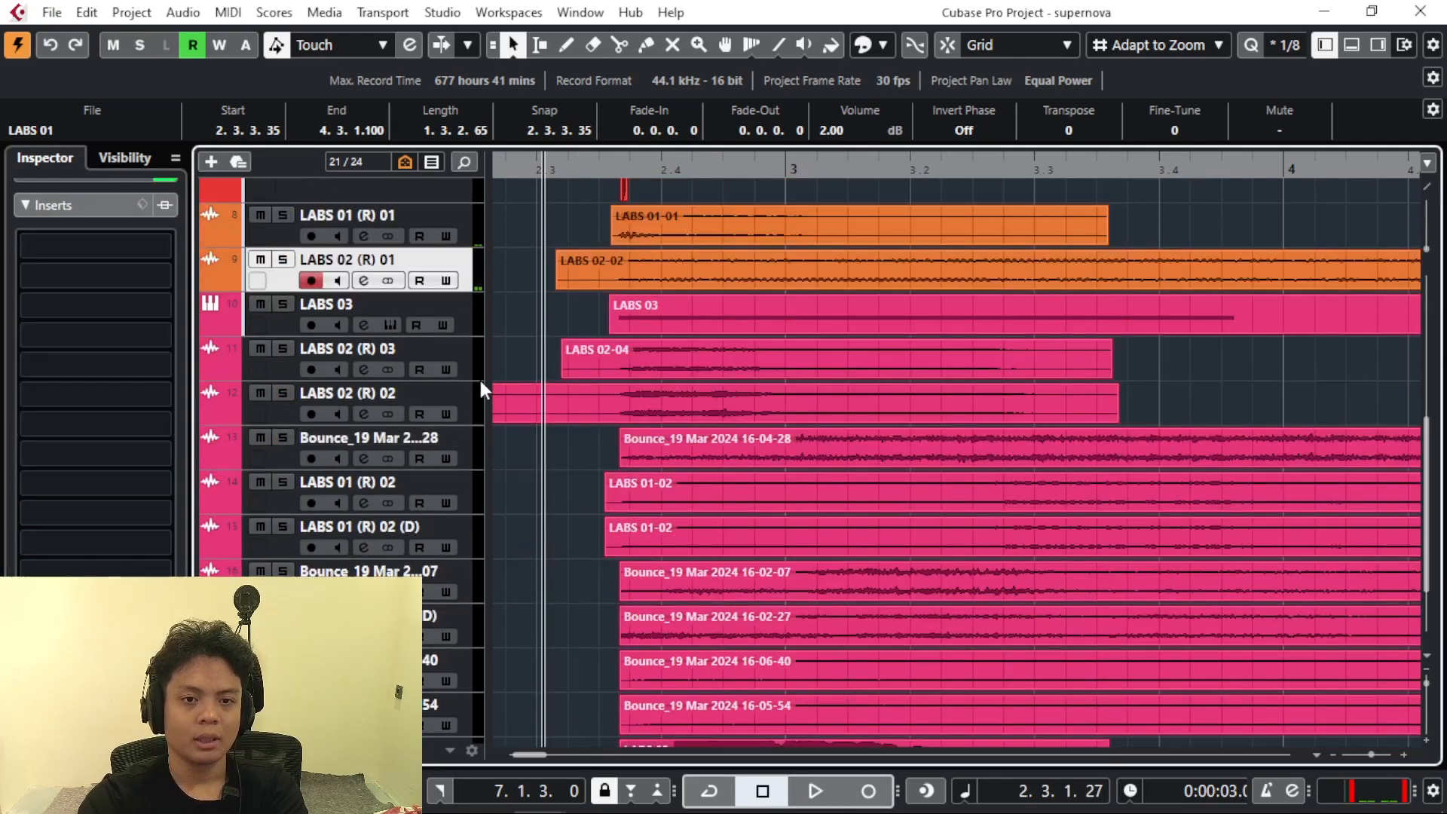
left_click(466, 313)
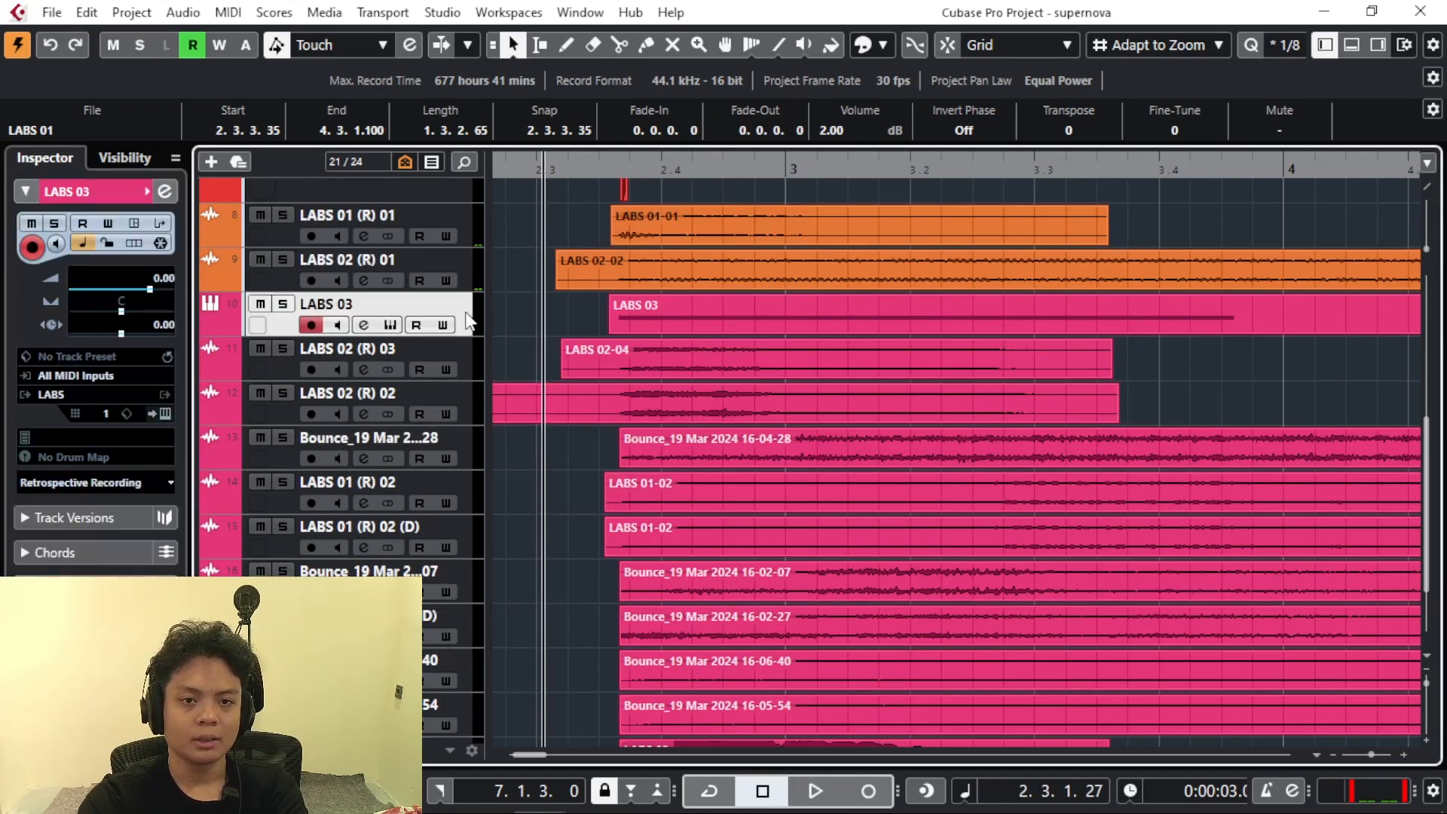
- Solo the consecutive pink tracks from LABS 03 down to LABS 01 (R) 02 (D), and audition the soloed pink layers
key("s")
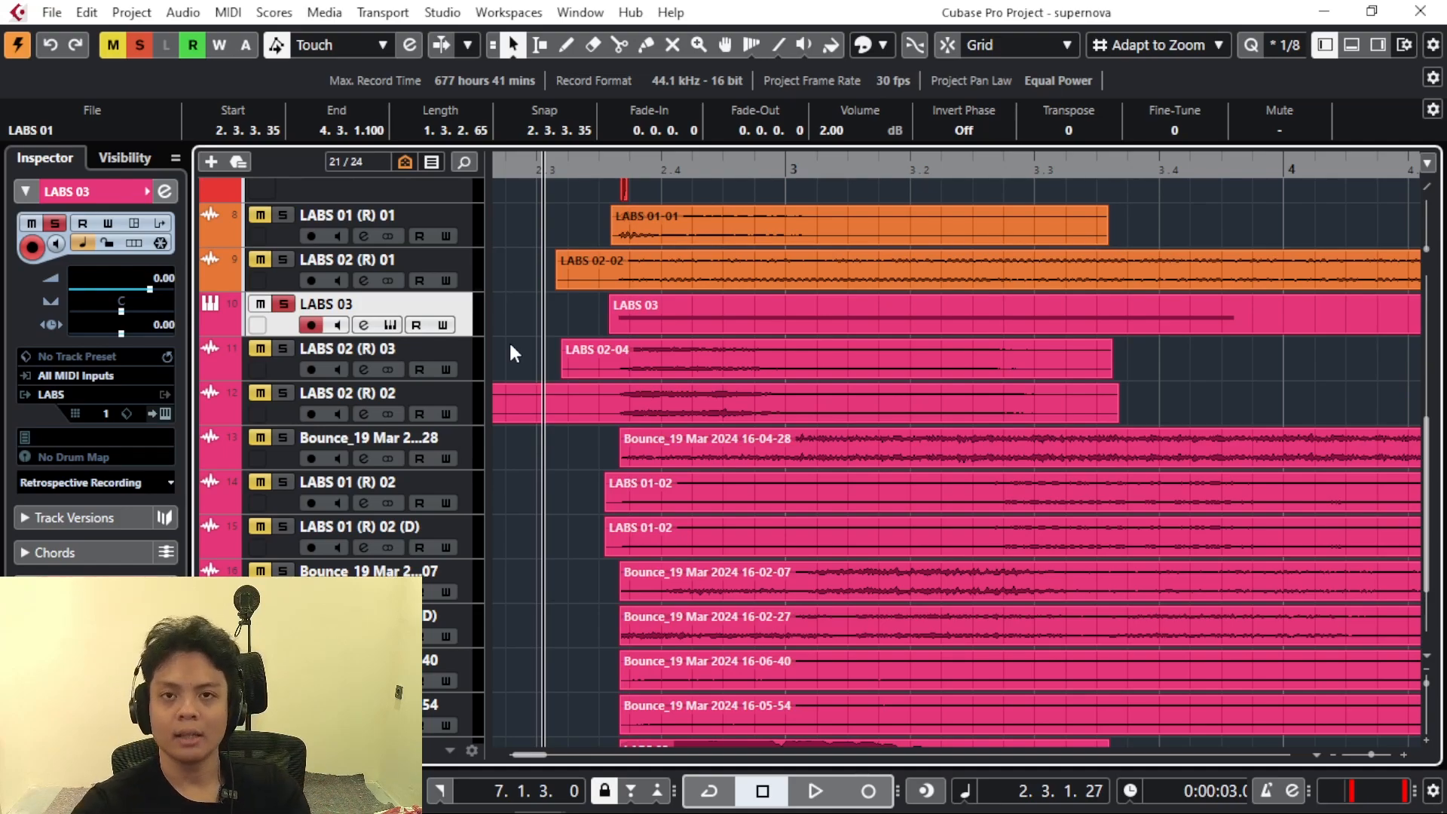
left_click(285, 348)
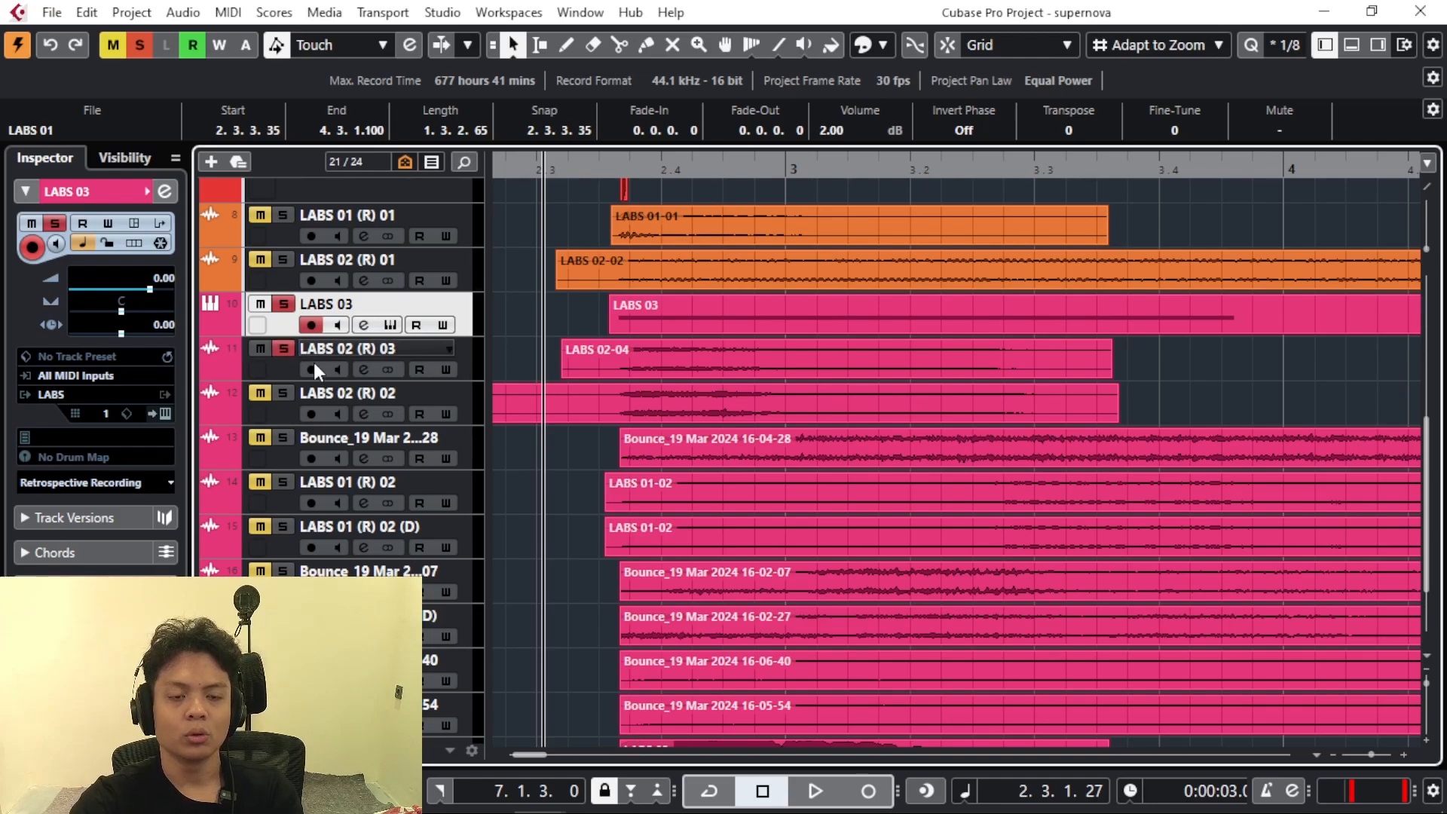
left_click(284, 392)
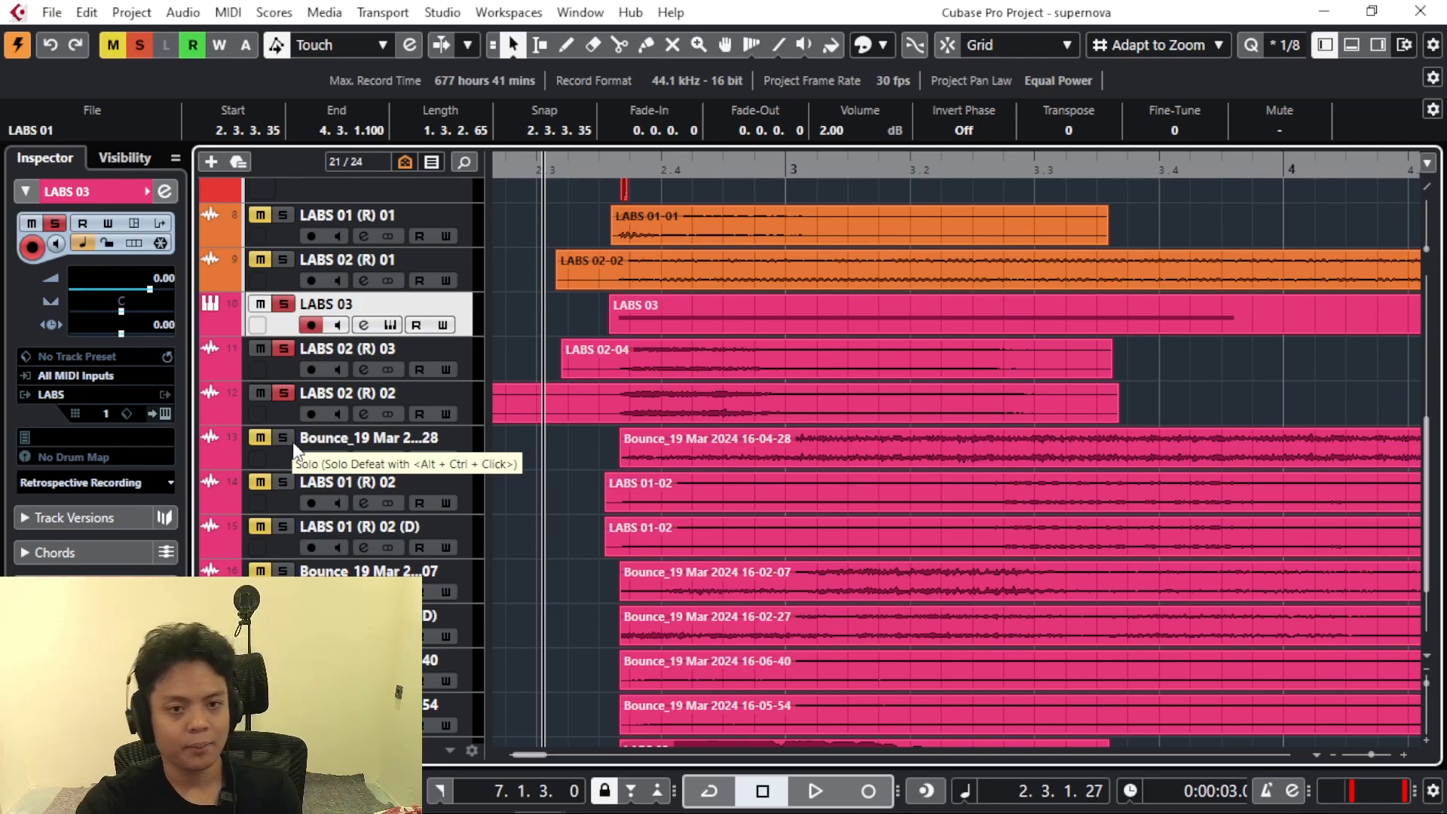
left_click(289, 443)
left_click(283, 482)
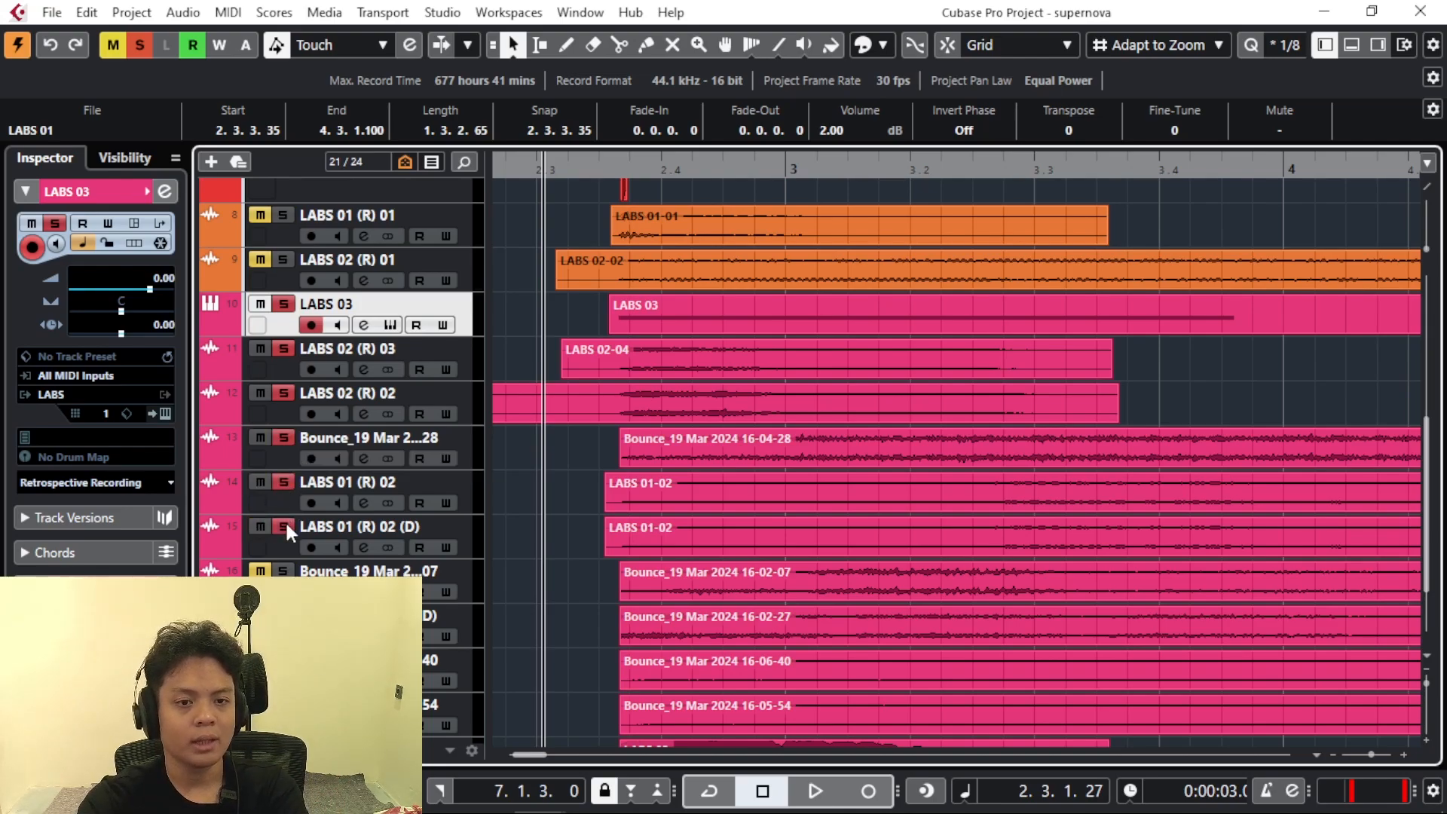
left_click(284, 523)
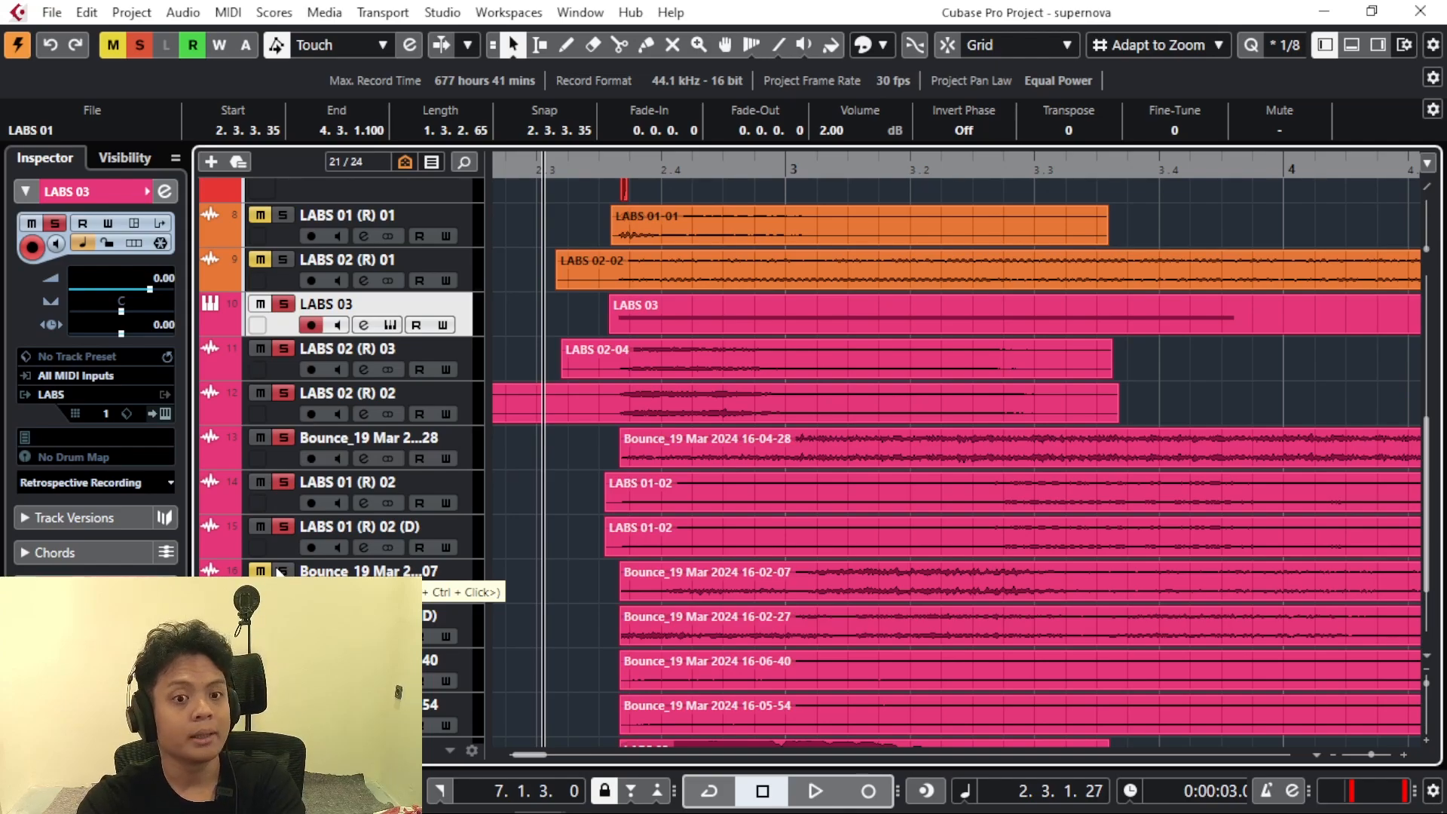
key("space")
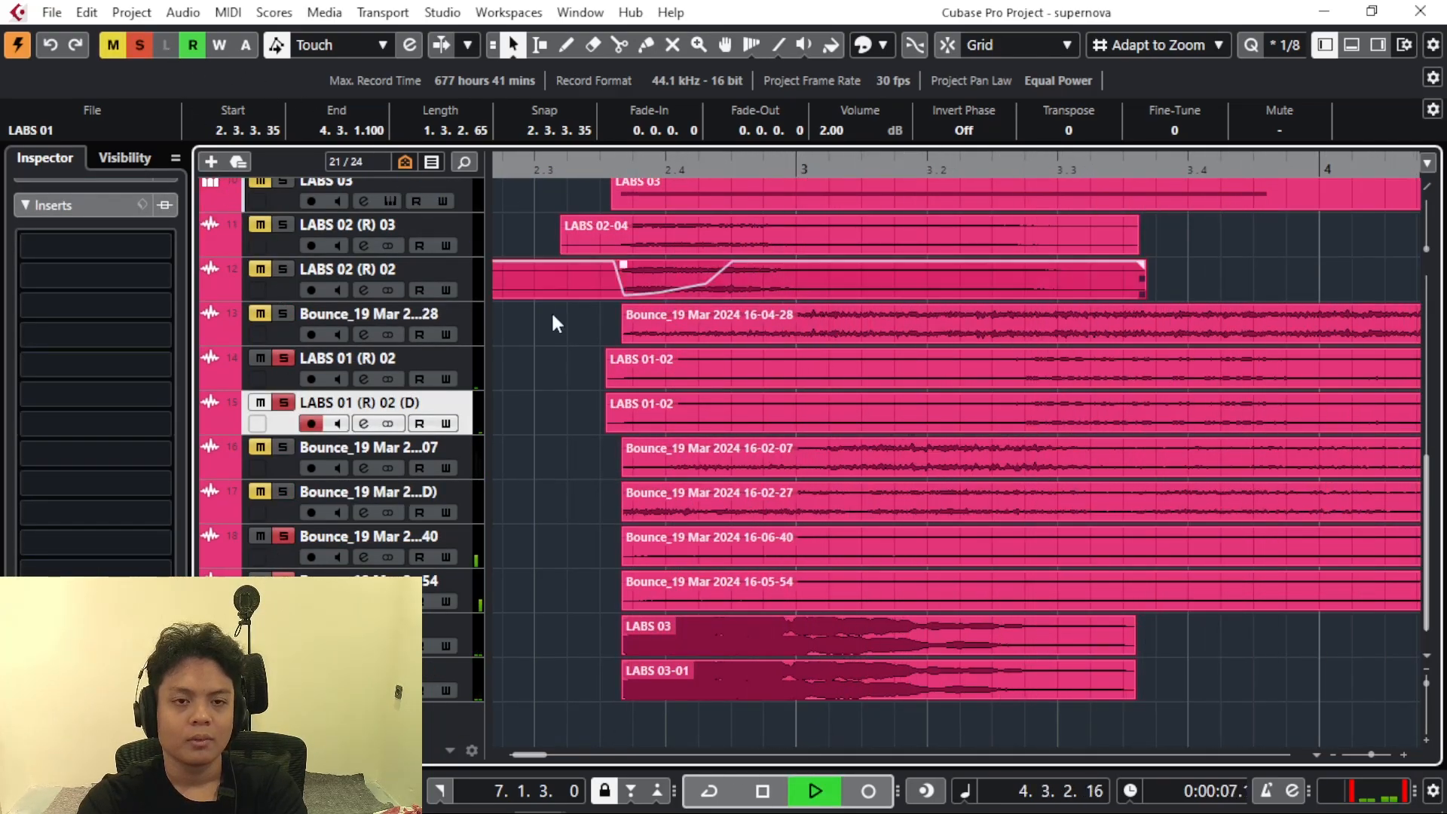
key("space")
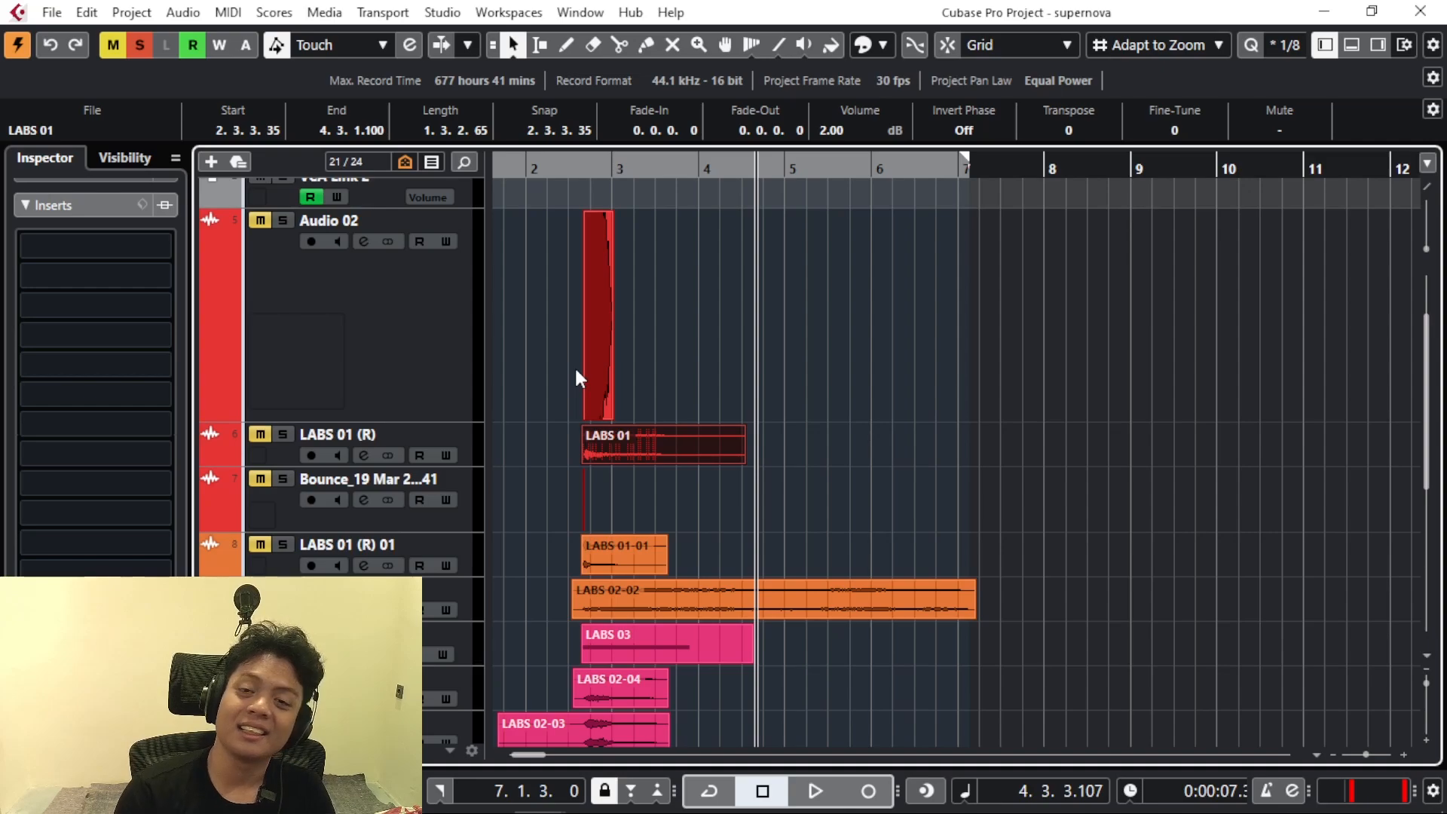